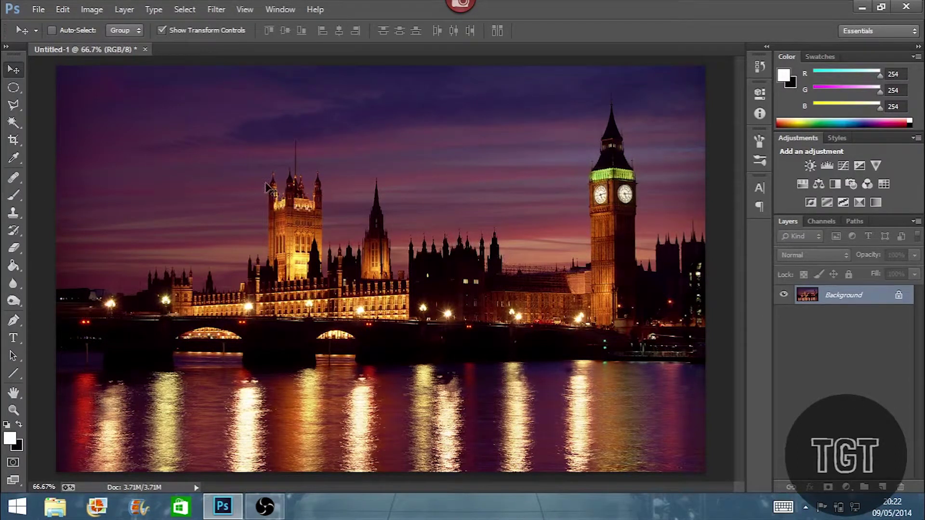
# Add a new layer above the photo, name it 'Bokeh layer 1' and make it active
pyautogui.scroll(-3, 391, 182)
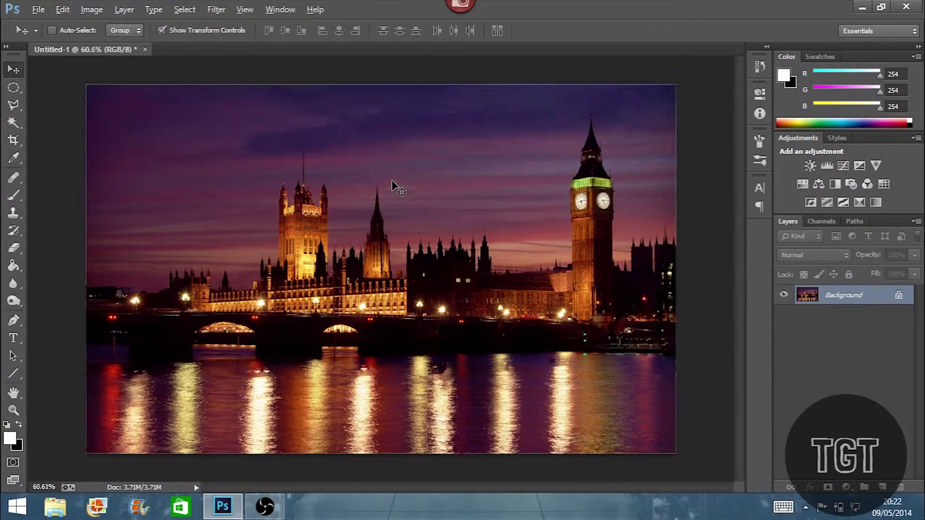
pyautogui.scroll(3, 391, 182)
pyautogui.scroll(-2, 392, 188)
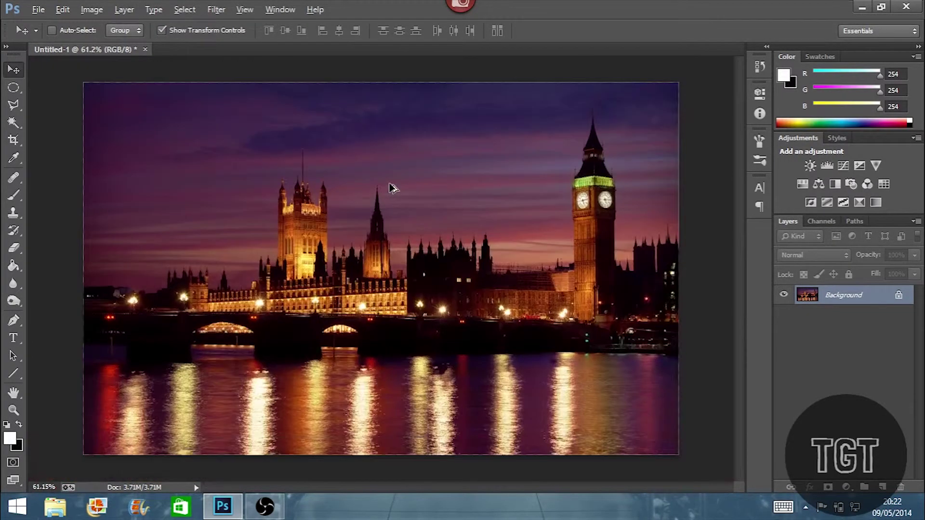
pyautogui.scroll(1, 392, 188)
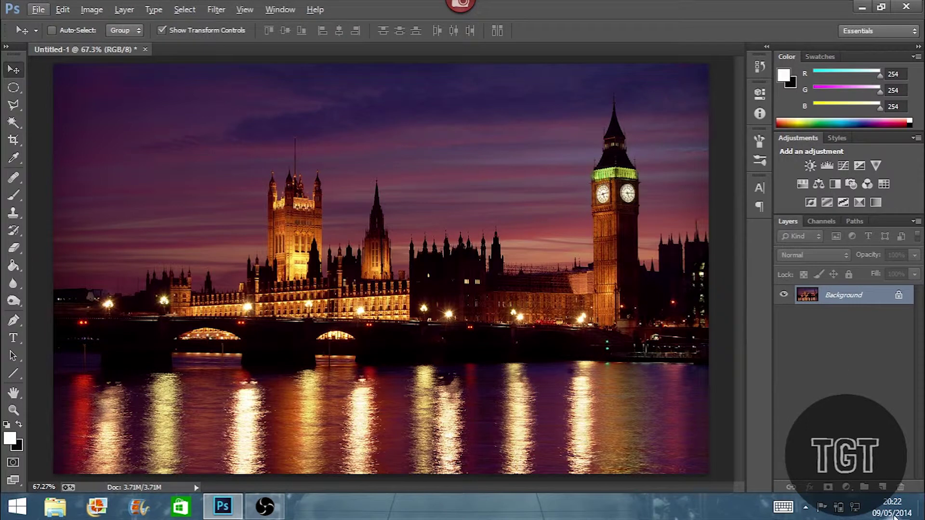
pyautogui.click(883, 487)
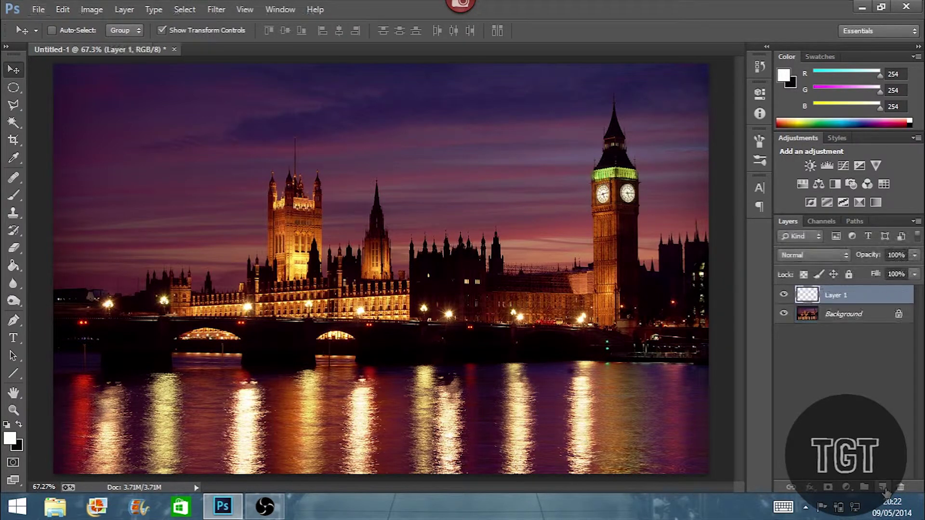
pyautogui.doubleClick(845, 295)
pyautogui.write('Bokeh')
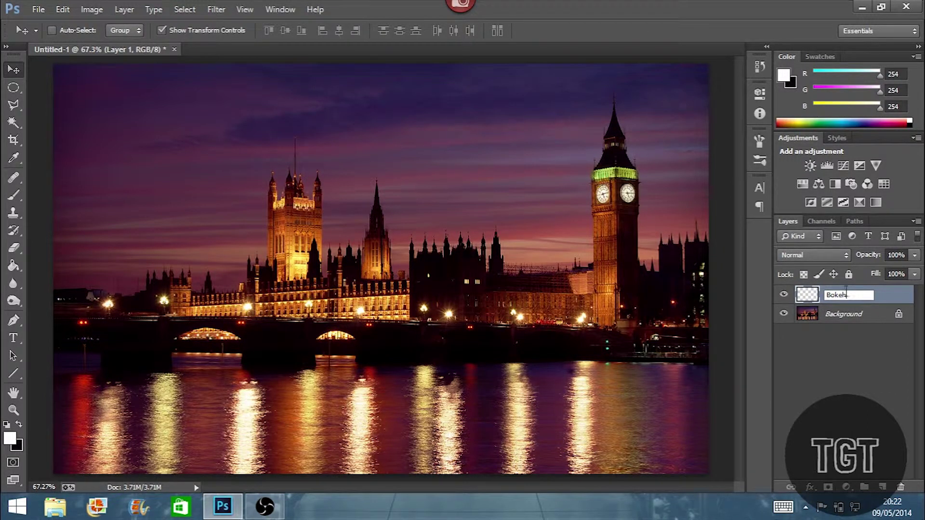
pyautogui.write(' layer 1')
pyautogui.press('Return')
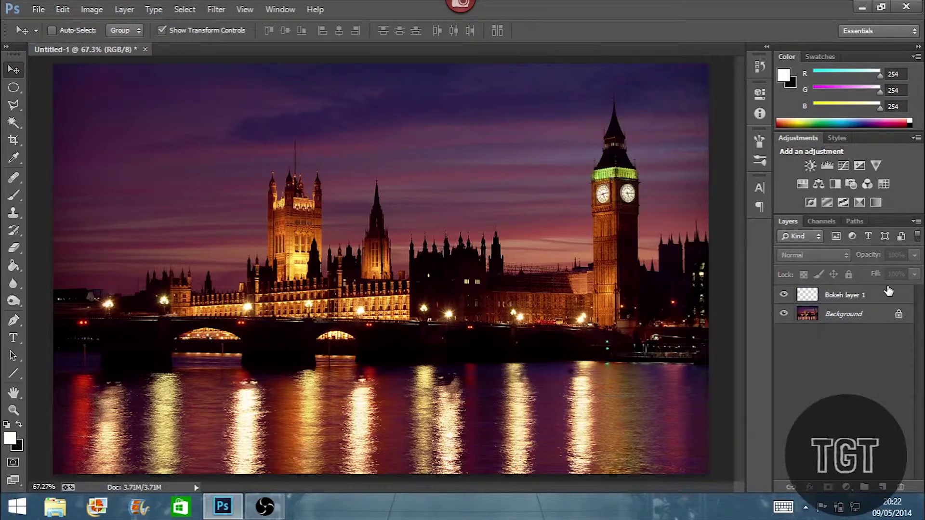
pyautogui.click(833, 367)
pyautogui.click(888, 298)
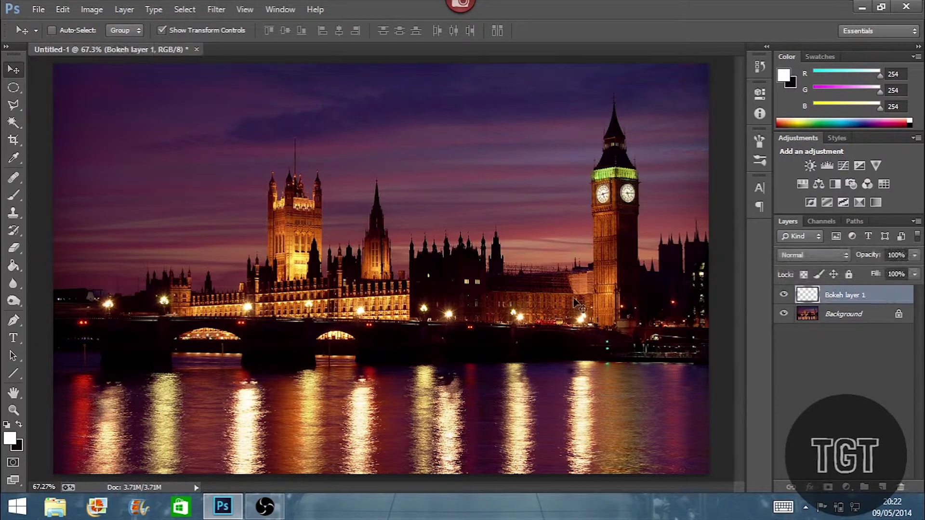
# Show the Brush panel's Brush Tip Shape settings and set the brush size to 126 px
pyautogui.press('b')
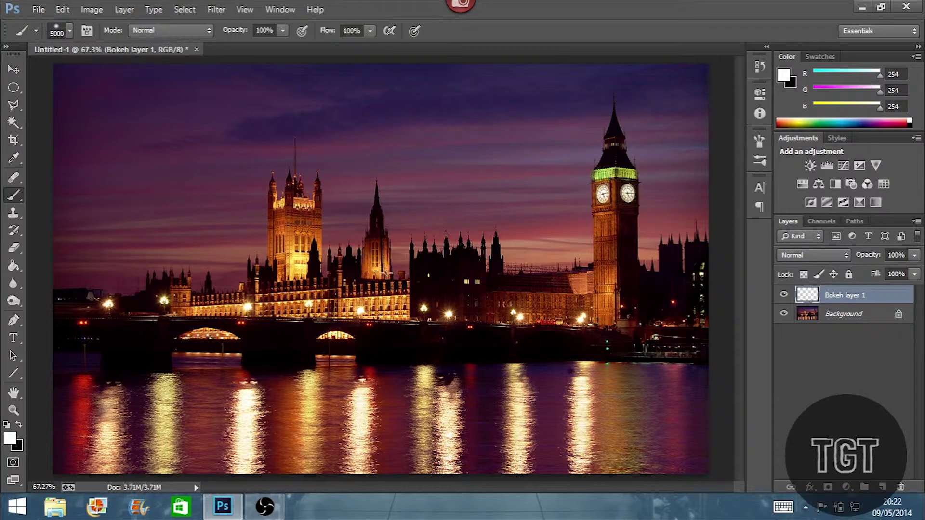
pyautogui.click(286, 10)
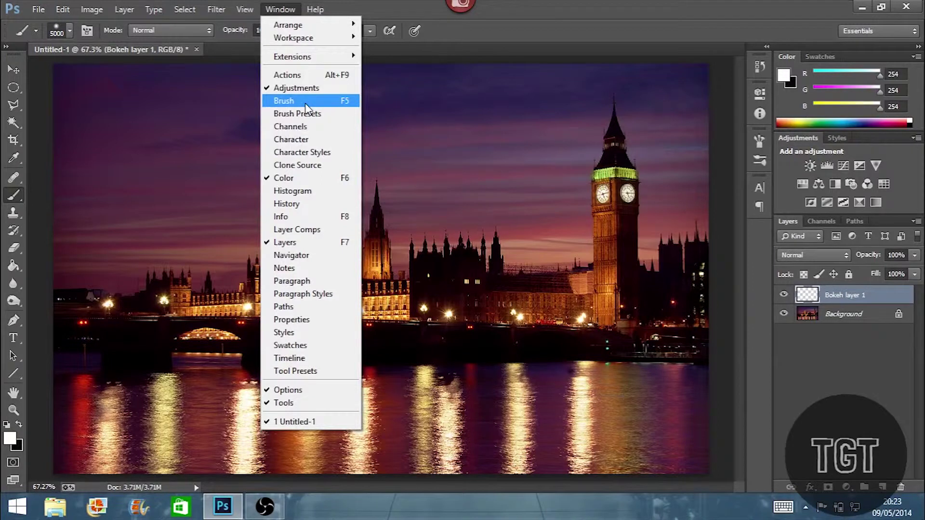
pyautogui.click(305, 102)
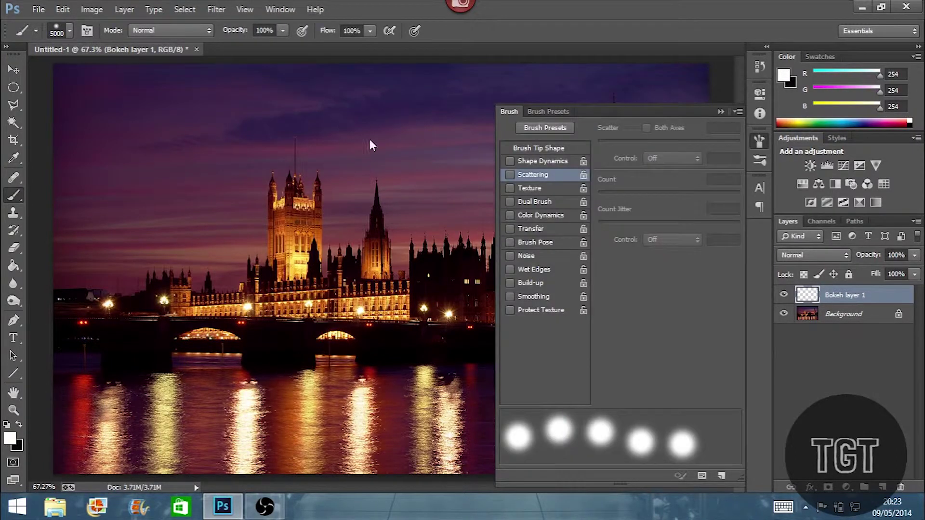
pyautogui.click(551, 147)
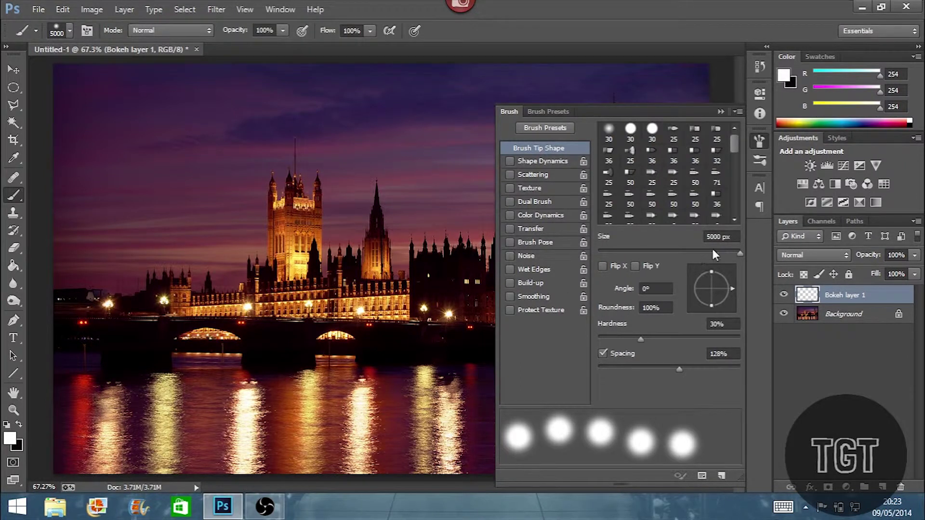
pyautogui.click(718, 236)
pyautogui.press('BackSpace')
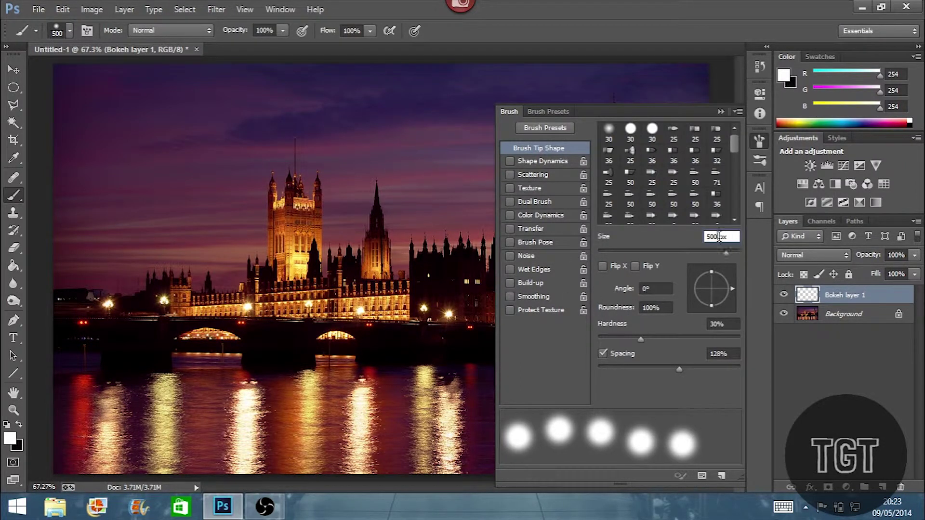
pyautogui.press('BackSpace')
pyautogui.press('BackSpace')
pyautogui.press('BackSpace')
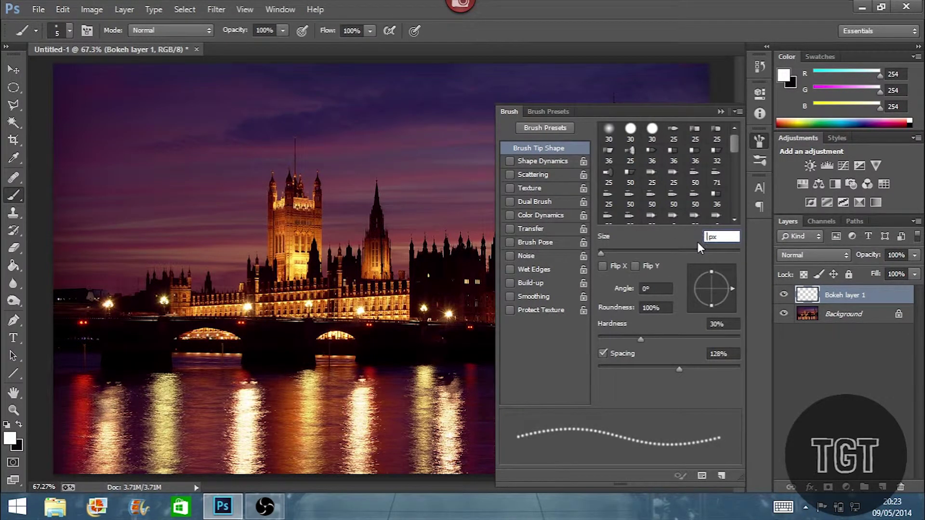
pyautogui.write('126')
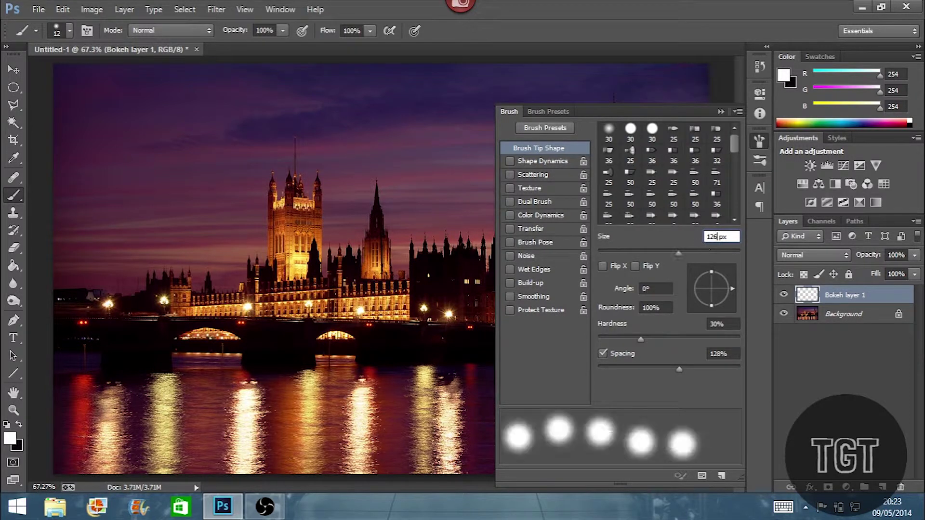
pyautogui.press('BackSpace')
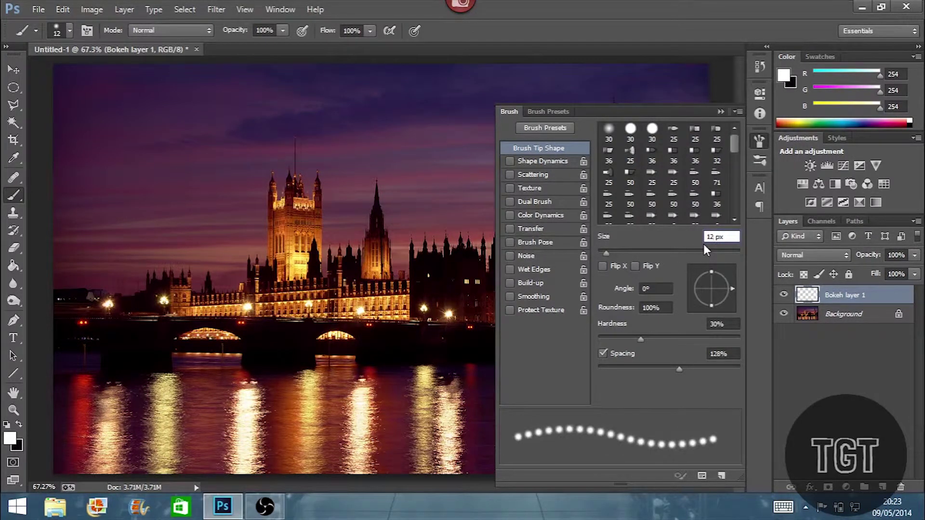
pyautogui.write('6')
pyautogui.press('BackSpace')
pyautogui.write('6')
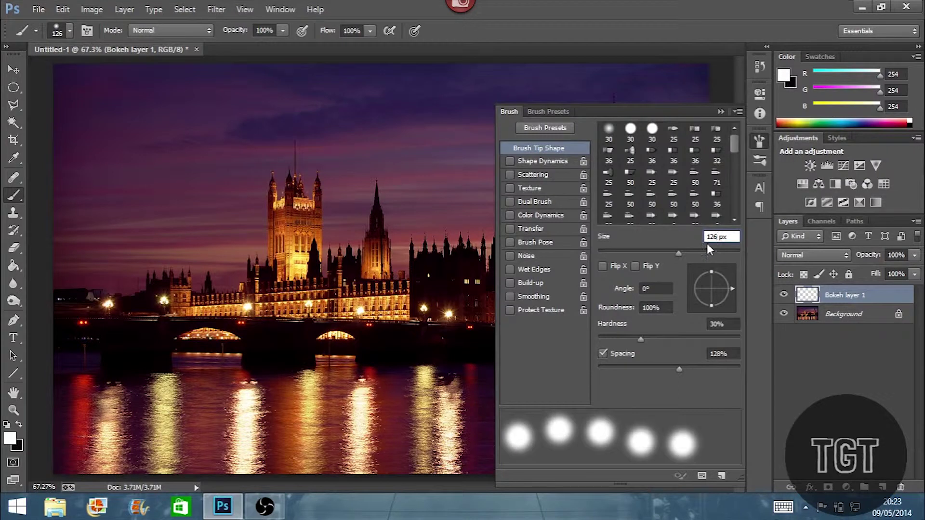
# Set the brush hardness to 100% and spacing to 128%
pyautogui.click(718, 325)
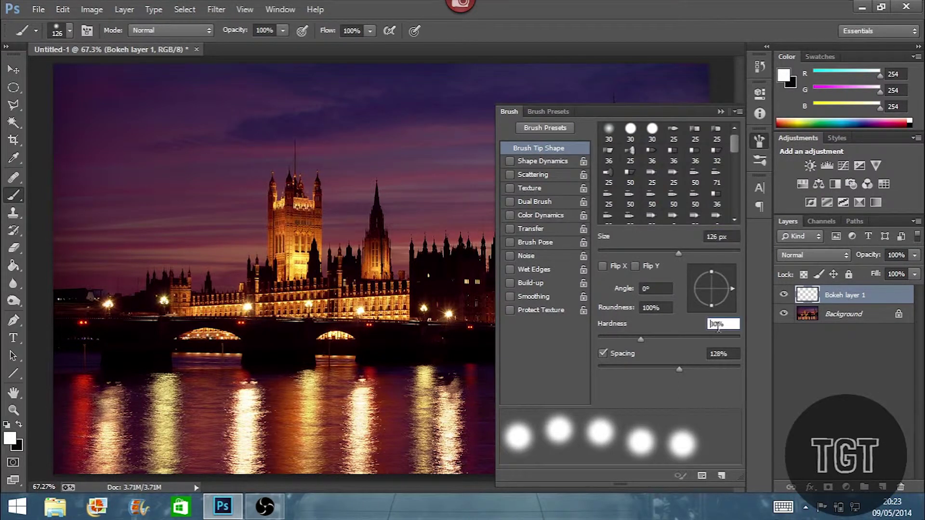
pyautogui.write('0')
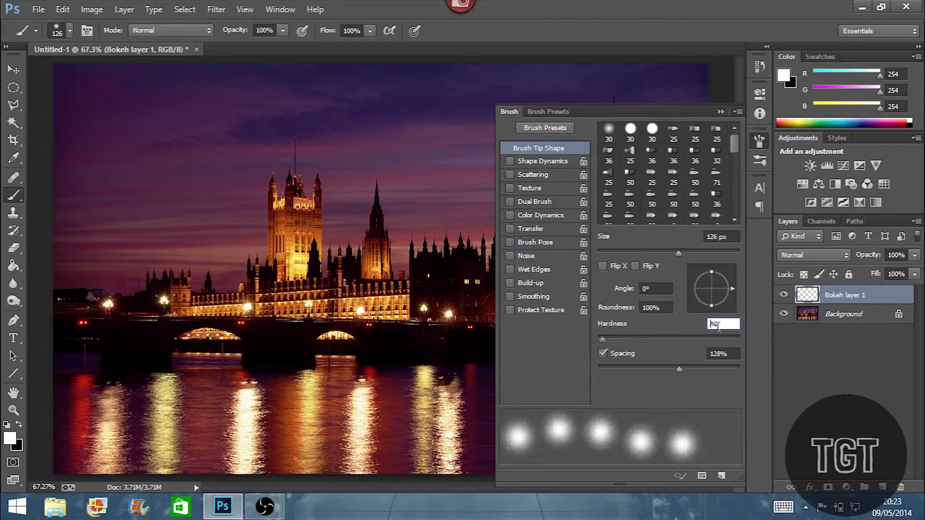
pyautogui.write('00')
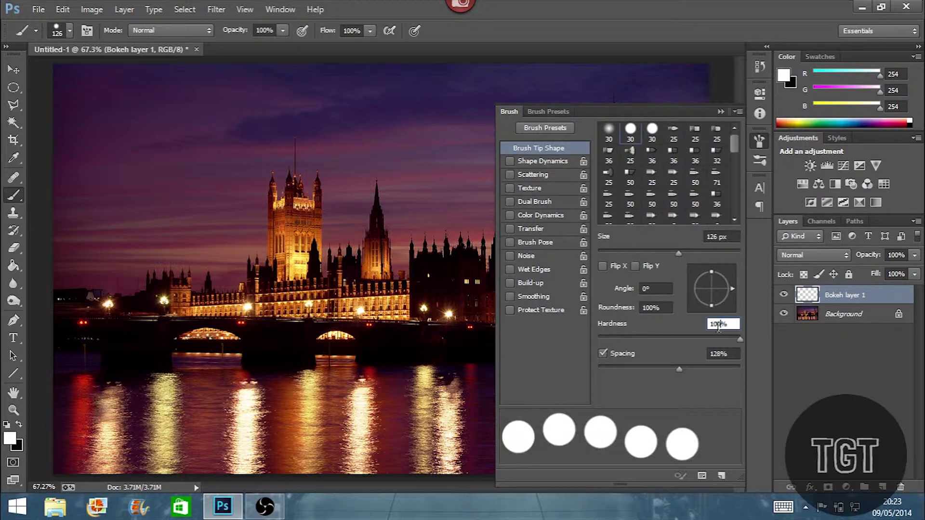
pyautogui.click(723, 355)
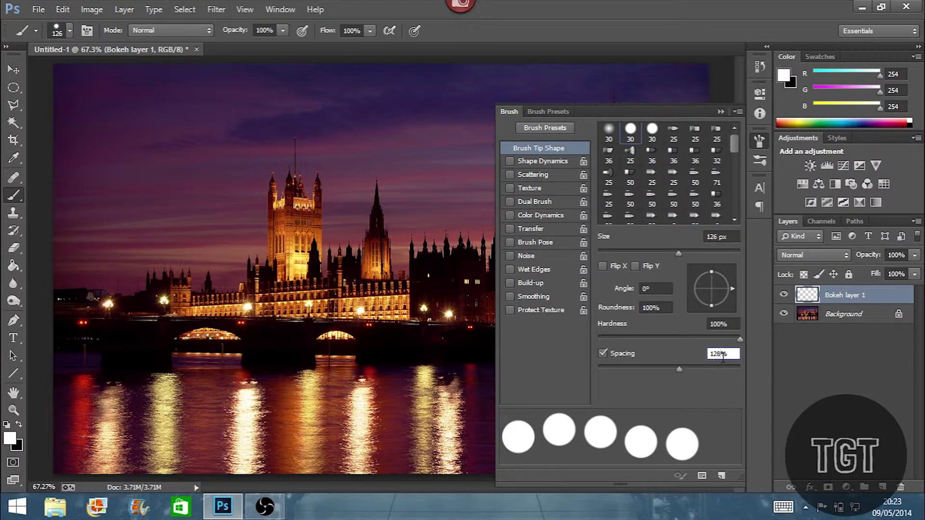
pyautogui.press('BackSpace')
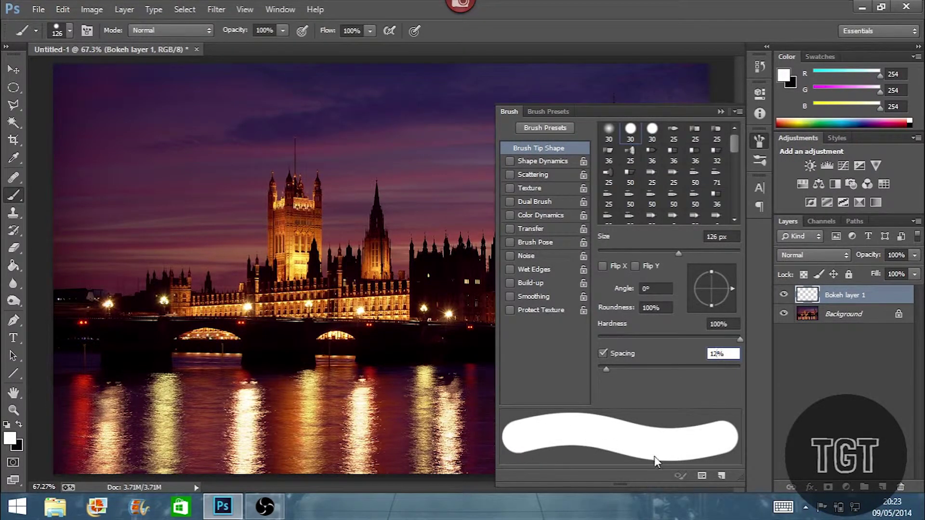
pyautogui.write('8')
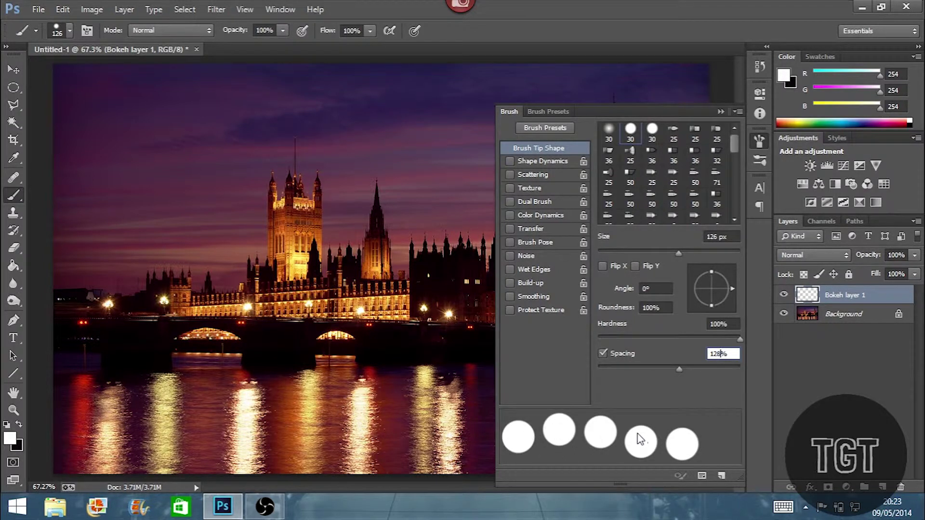
# Enable Shape Dynamics with 100% Size Jitter and 0% Minimum Diameter
pyautogui.click(528, 160)
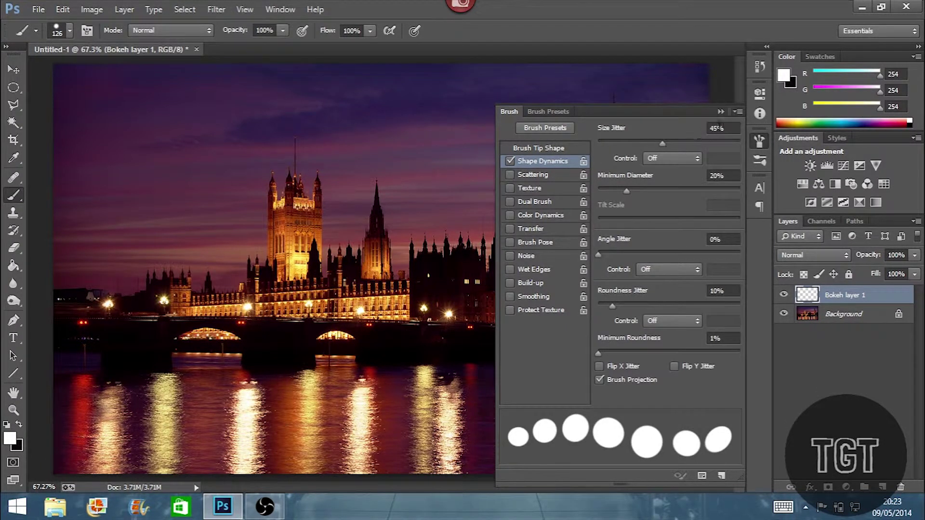
pyautogui.click(718, 127)
pyautogui.press('BackSpace')
pyautogui.press('BackSpace')
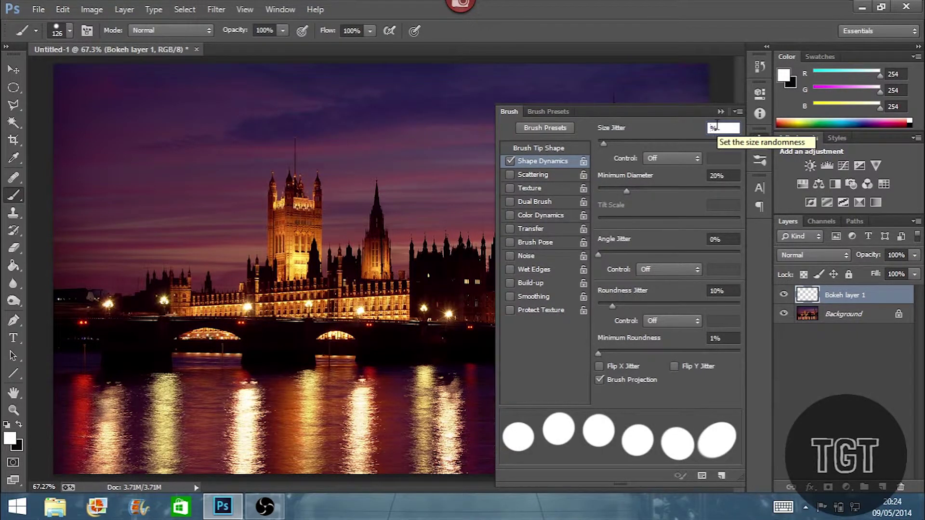
pyautogui.write('100')
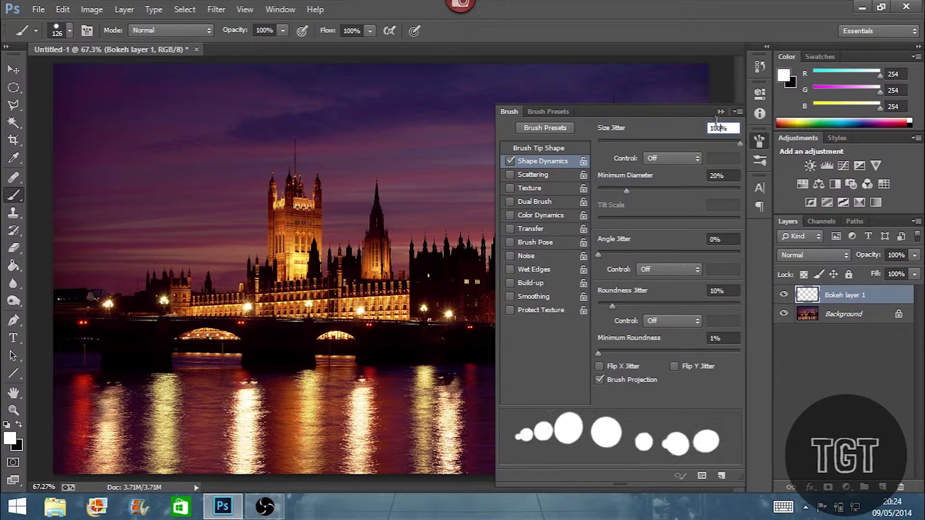
pyautogui.click(725, 178)
pyautogui.press('BackSpace')
pyautogui.press('BackSpace')
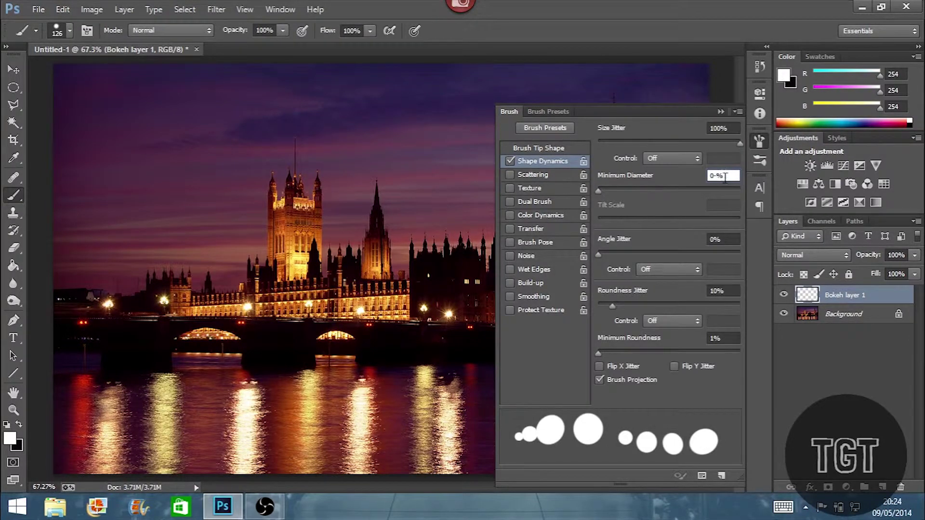
pyautogui.write('0')
pyautogui.moveTo(594, 187)
pyautogui.mouseDown()
pyautogui.moveTo(737, 187)
pyautogui.moveTo(590, 187)
pyautogui.mouseUp()
# Enable Scattering at 1000% on both axes, with Count 1 and Count Jitter 0%
pyautogui.click(508, 175)
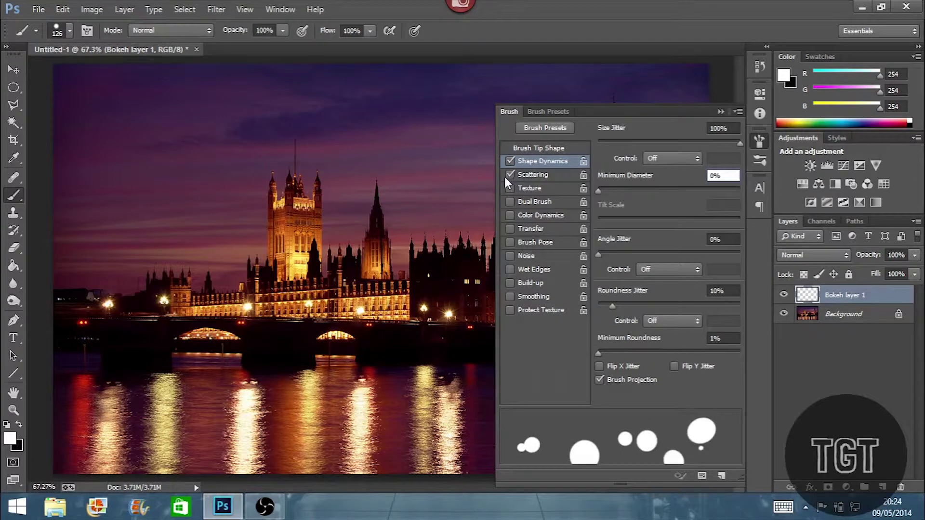
pyautogui.click(532, 176)
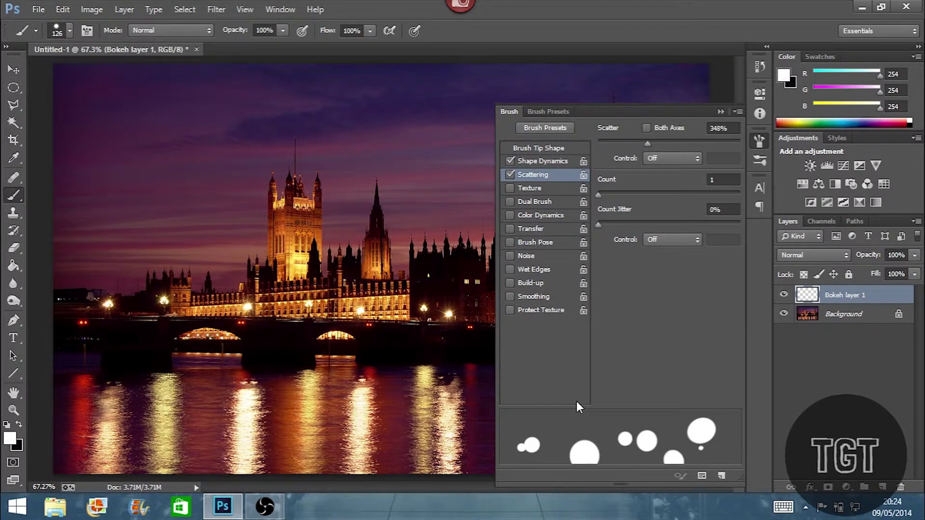
pyautogui.moveTo(646, 141); pyautogui.dragTo(767, 144)
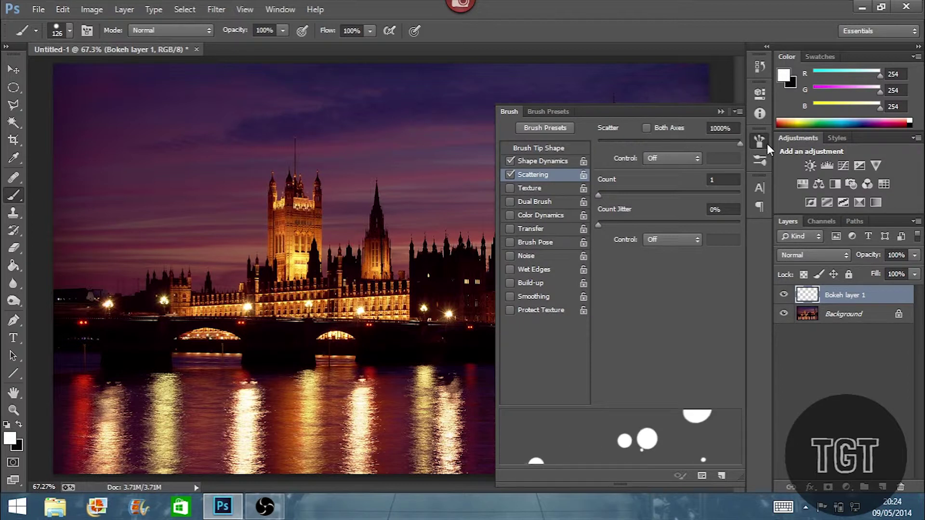
pyautogui.click(646, 128)
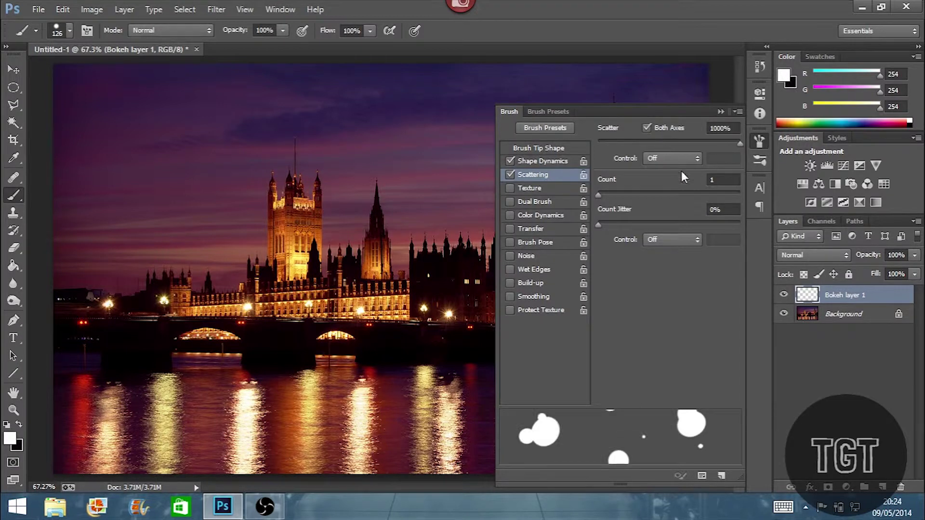
pyautogui.click(723, 180)
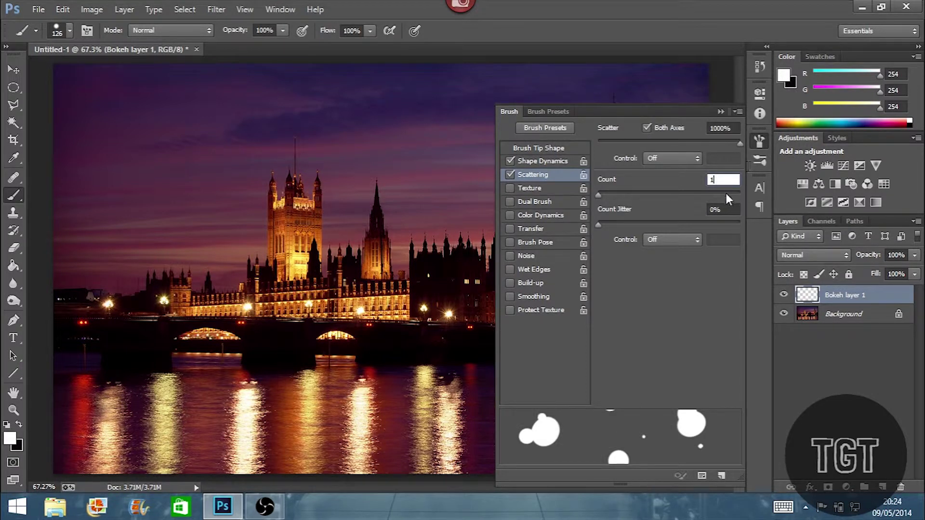
pyautogui.click(722, 210)
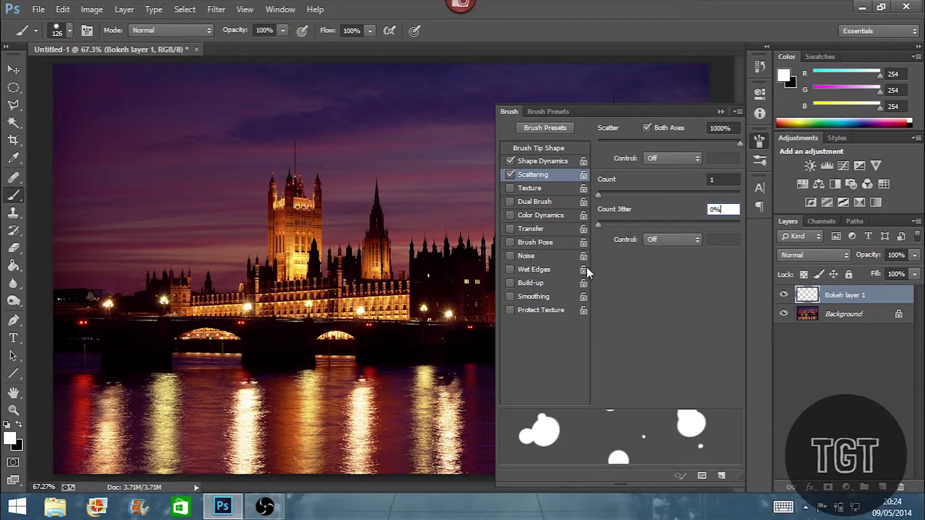
# Enable Transfer and set the brush's Opacity Jitter to 100%
pyautogui.click(535, 228)
pyautogui.click(717, 127)
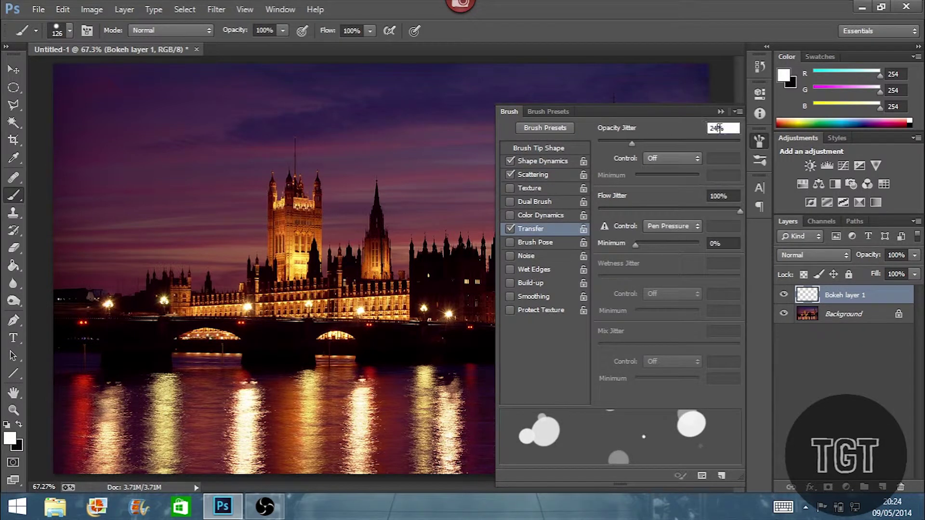
pyautogui.doubleClick(714, 127)
pyautogui.write('100')
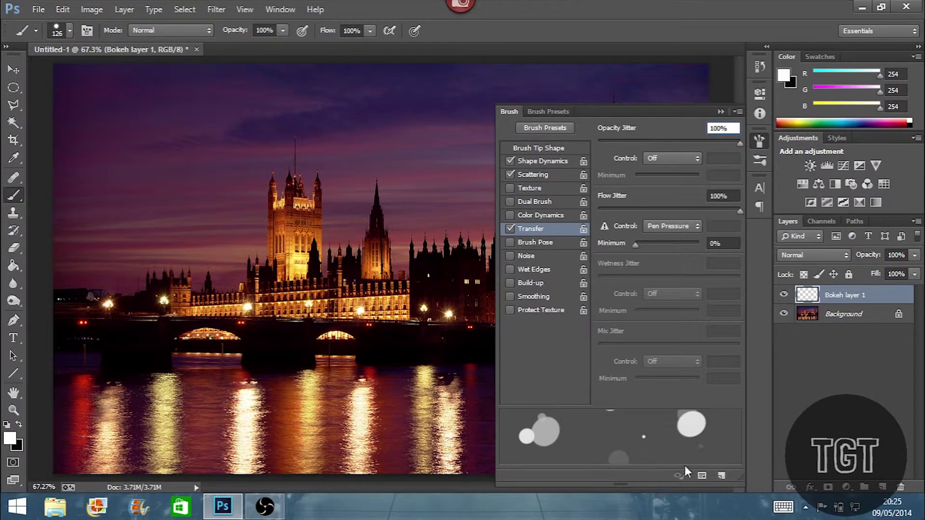
# Save the brush as a new preset named 'Bokeh' and collapse the Brush panel
pyautogui.click(721, 476)
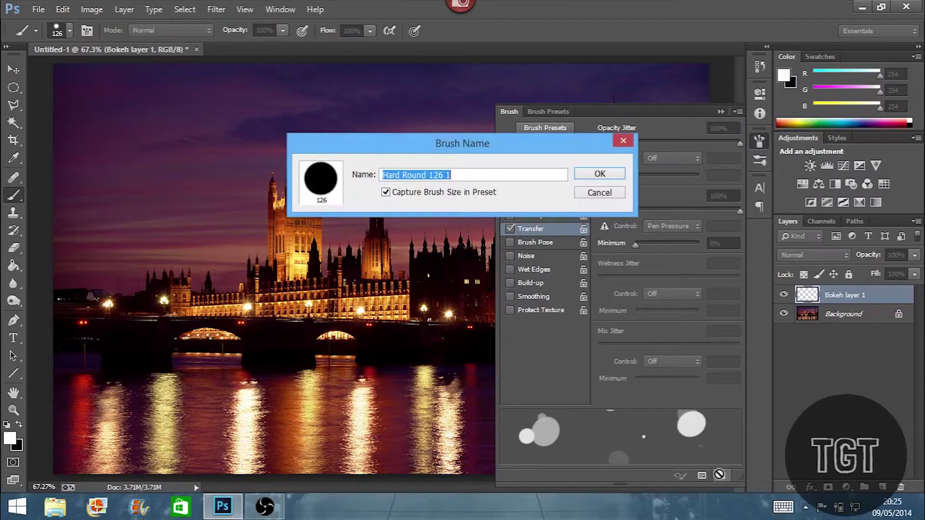
pyautogui.click(461, 174)
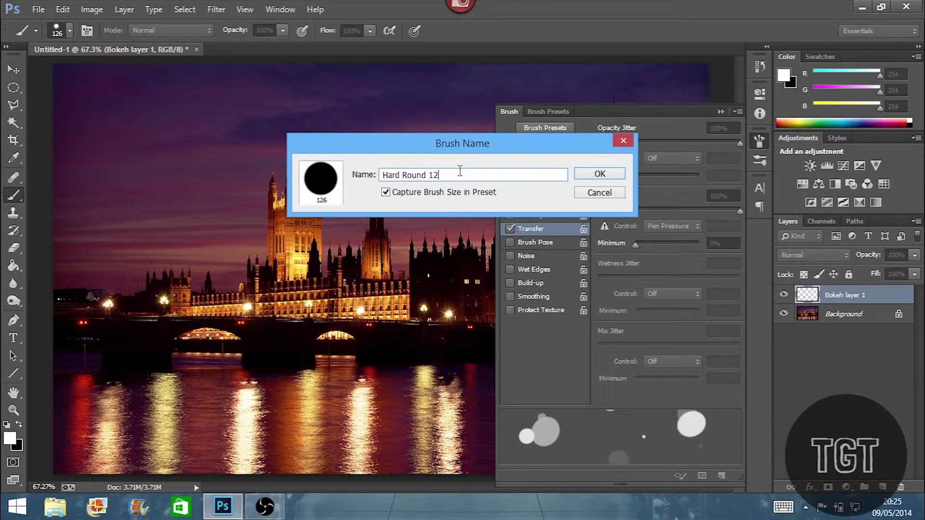
pyautogui.press('BackSpace')
pyautogui.press('BackSpace')
pyautogui.press('BackSpace')
pyautogui.press('BackSpace')
pyautogui.press('BackSpace')
pyautogui.press('BackSpace')
pyautogui.press('BackSpace')
pyautogui.press('BackSpace')
pyautogui.press('BackSpace')
pyautogui.press('BackSpace')
pyautogui.press('BackSpace')
pyautogui.press('BackSpace')
pyautogui.press('BackSpace')
pyautogui.click(594, 194)
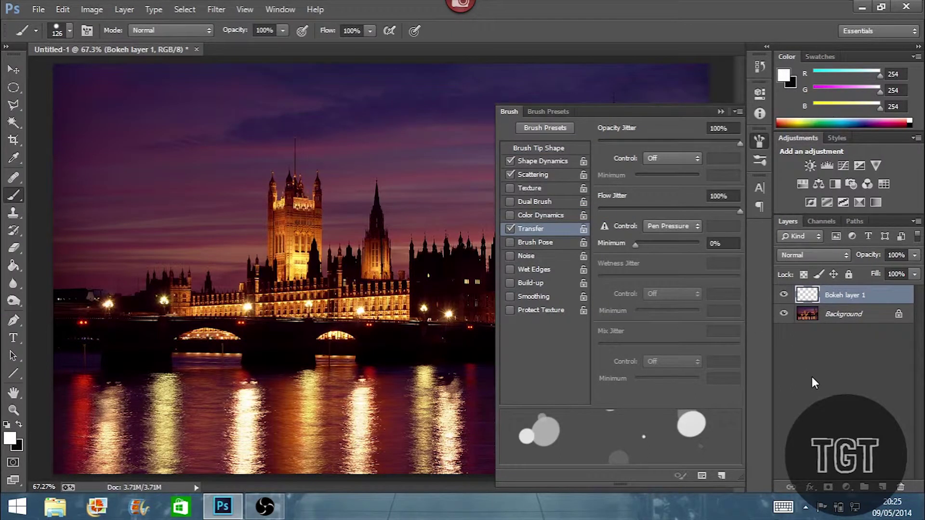
pyautogui.click(722, 110)
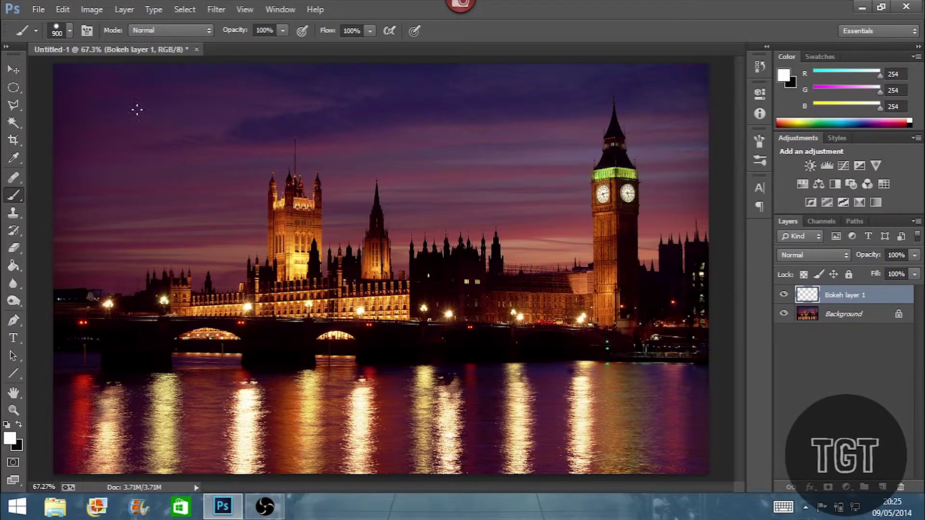
# Undo the test dabs, shrink the brush to 250 px, and paint scattered white circles across the photo
pyautogui.click(171, 207)
pyautogui.click(374, 310)
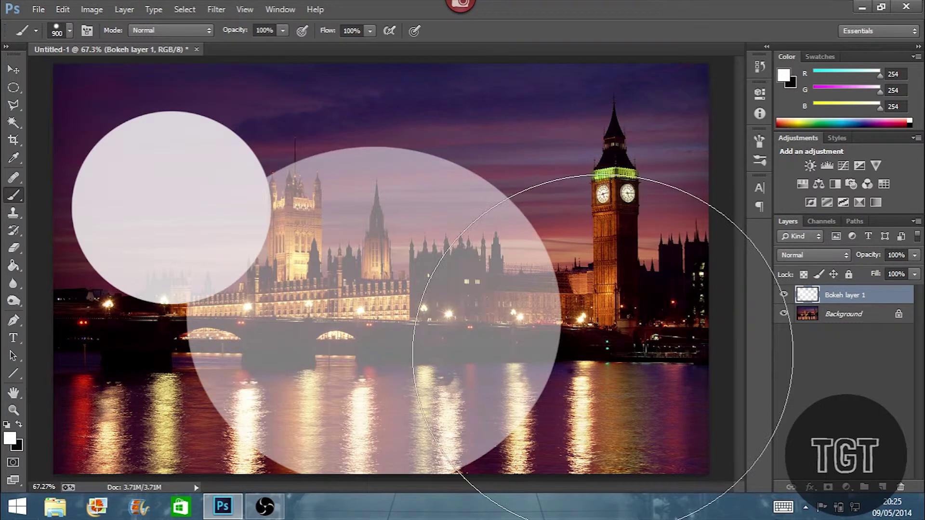
pyautogui.hotkey('ctrl', 'alt', 'z')
pyautogui.hotkey('ctrl', 'alt', 'z')
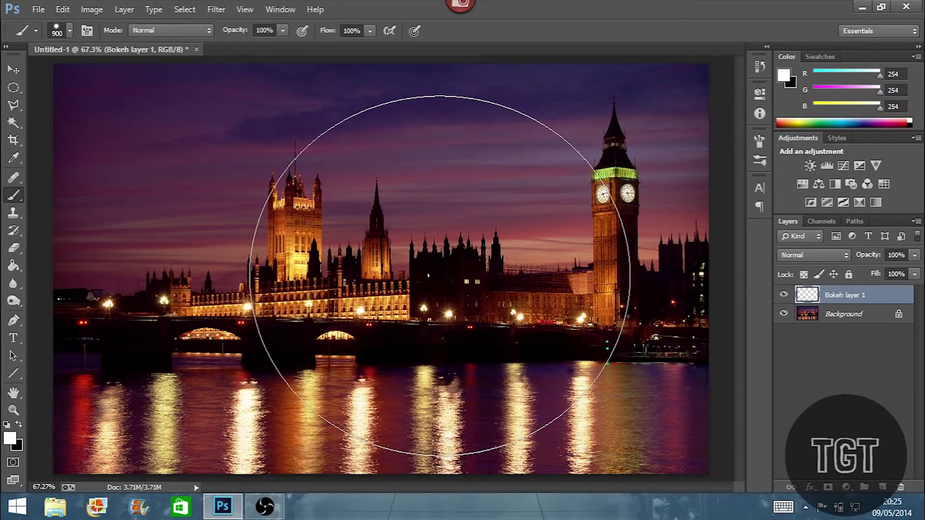
pyautogui.press('[')
pyautogui.press('[')
pyautogui.press('[')
pyautogui.press('[')
pyautogui.press('[')
pyautogui.press('[')
pyautogui.press('[')
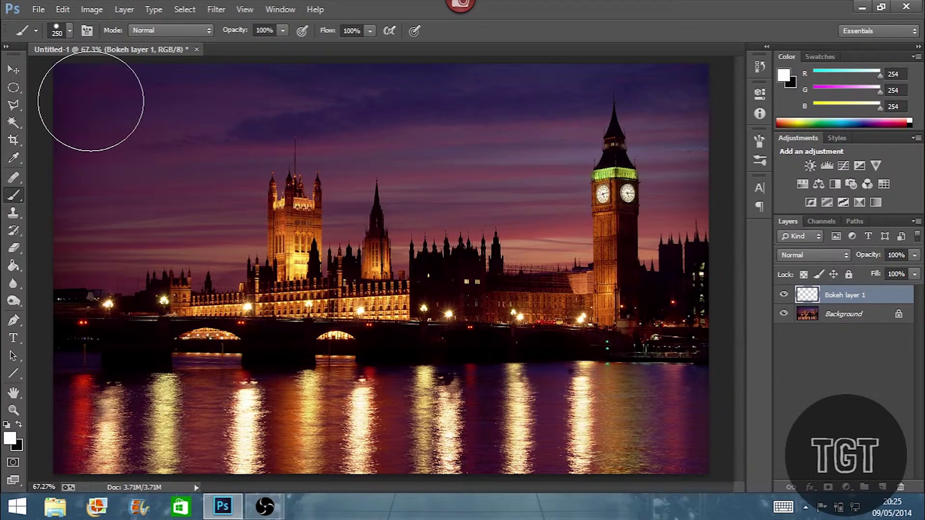
pyautogui.moveTo(190, 161)
pyautogui.mouseDown()
pyautogui.moveTo(606, 451)
pyautogui.moveTo(58, 48)
pyautogui.moveTo(227, 354)
pyautogui.moveTo(492, 126)
pyautogui.moveTo(472, 377)
pyautogui.moveTo(79, 200)
pyautogui.moveTo(339, 257)
pyautogui.moveTo(159, 138)
pyautogui.moveTo(53, 91)
pyautogui.mouseUp()
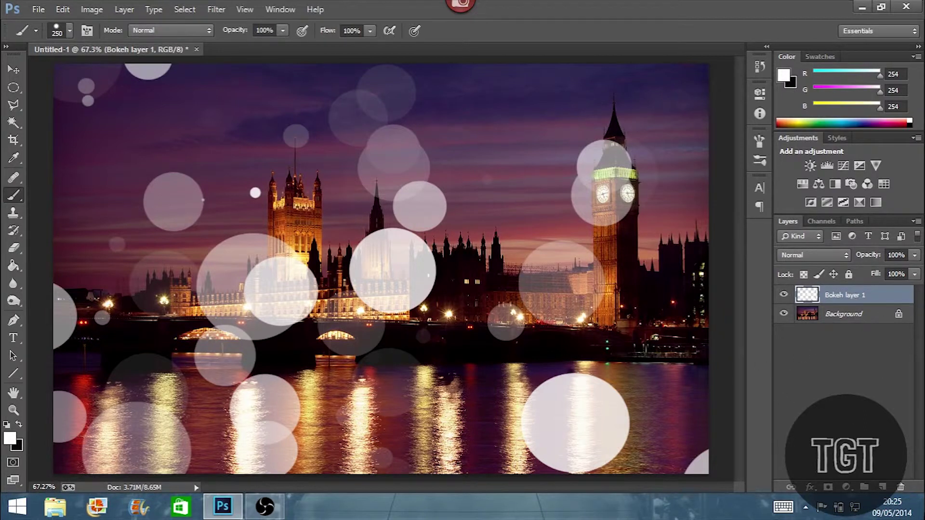
# Convert Bokeh layer 1 to a Smart Object from its layer context menu
pyautogui.rightClick(839, 298)
pyautogui.click(874, 363)
pyautogui.rightClick(858, 299)
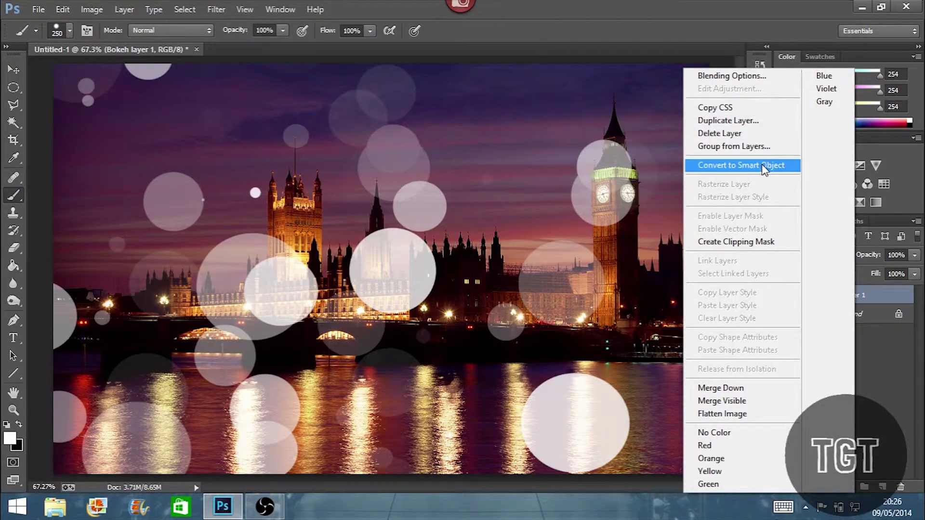
pyautogui.click(873, 327)
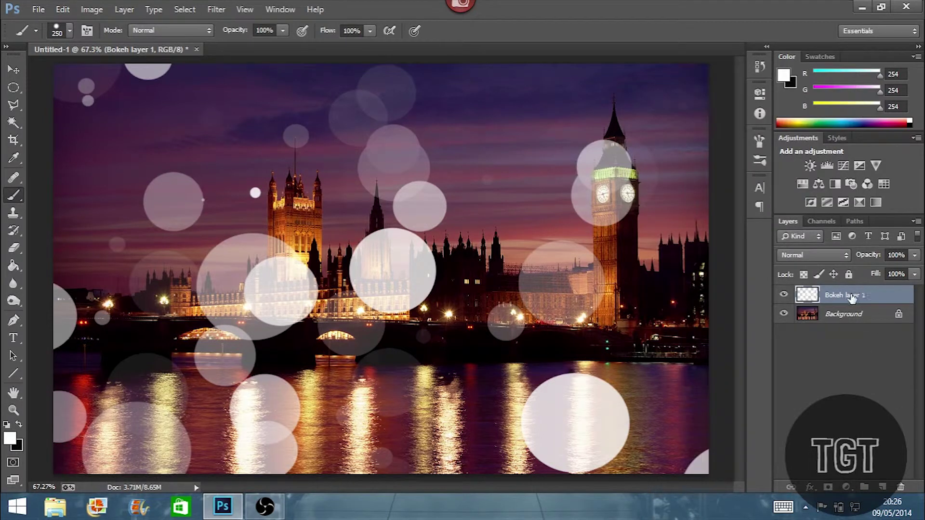
pyautogui.click(280, 9)
pyautogui.moveTo(212, 10)
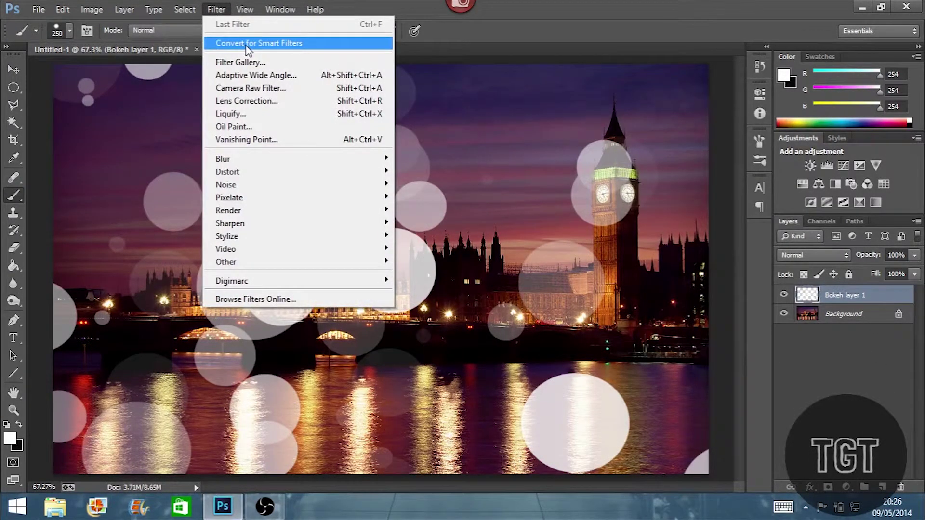
pyautogui.click(828, 292)
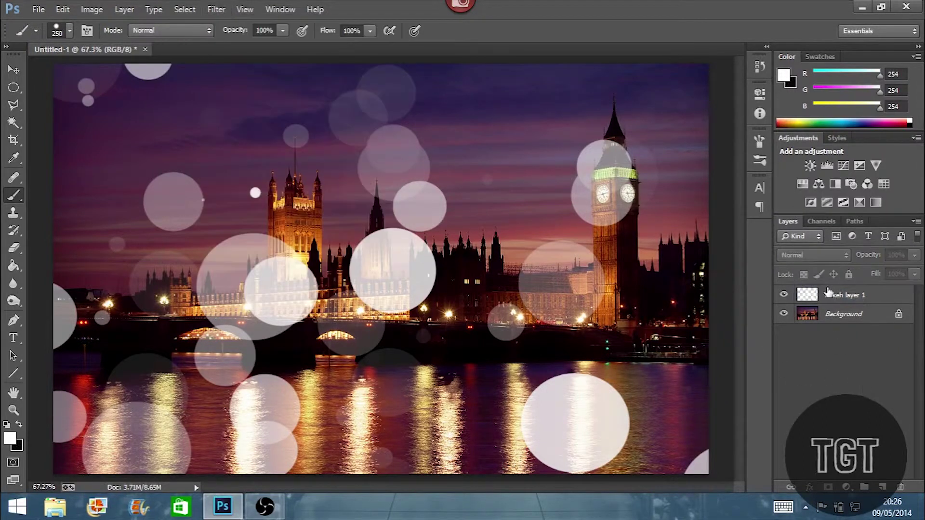
pyautogui.rightClick(829, 293)
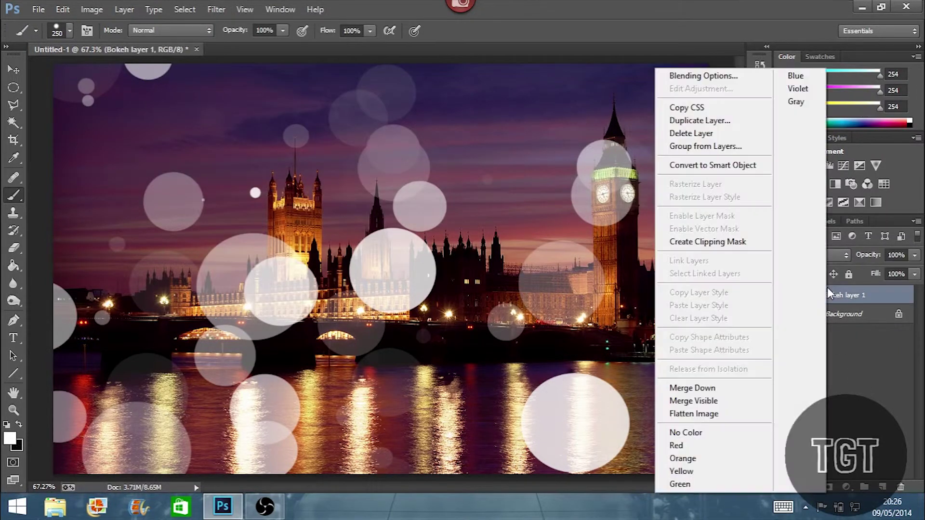
pyautogui.click(703, 169)
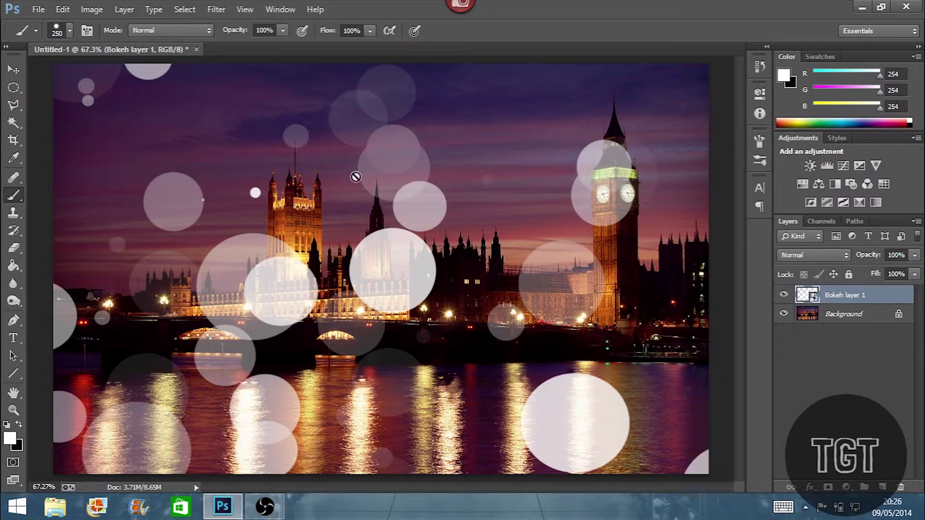
pyautogui.click(215, 9)
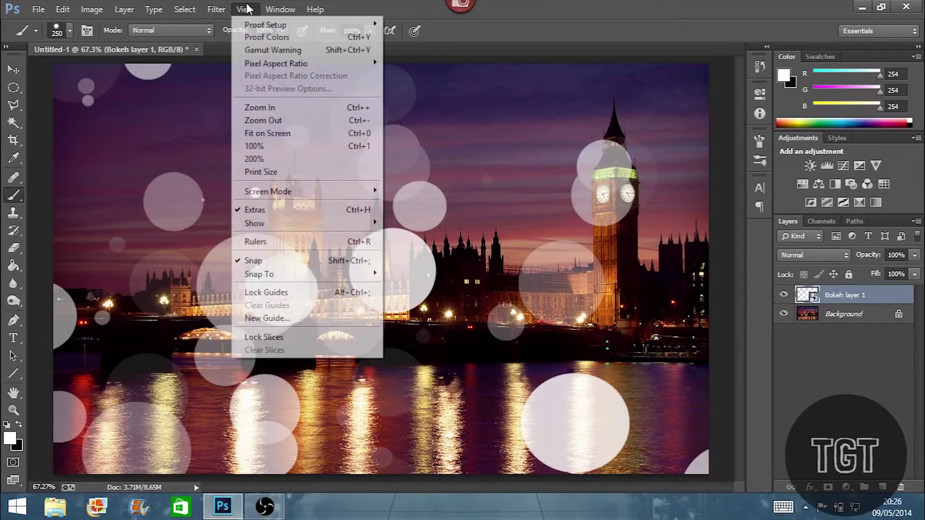
# Apply a 4.8-pixel Gaussian Blur smart filter to Bokeh layer 1
pyautogui.moveTo(223, 159)
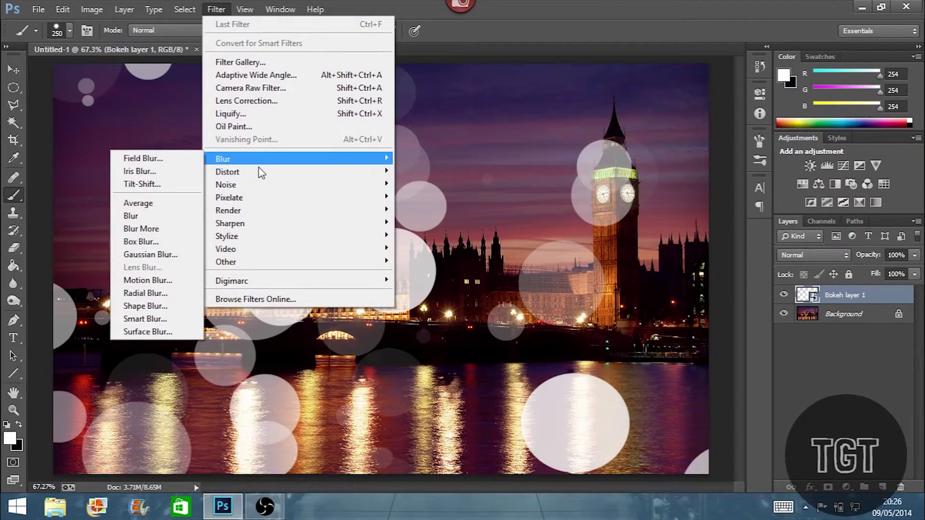
pyautogui.click(167, 255)
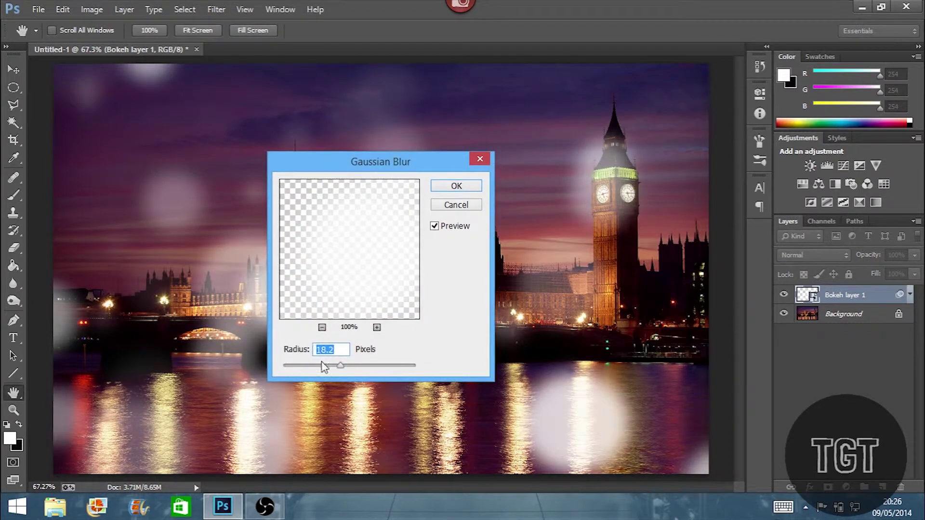
pyautogui.moveTo(323, 367); pyautogui.dragTo(318, 367)
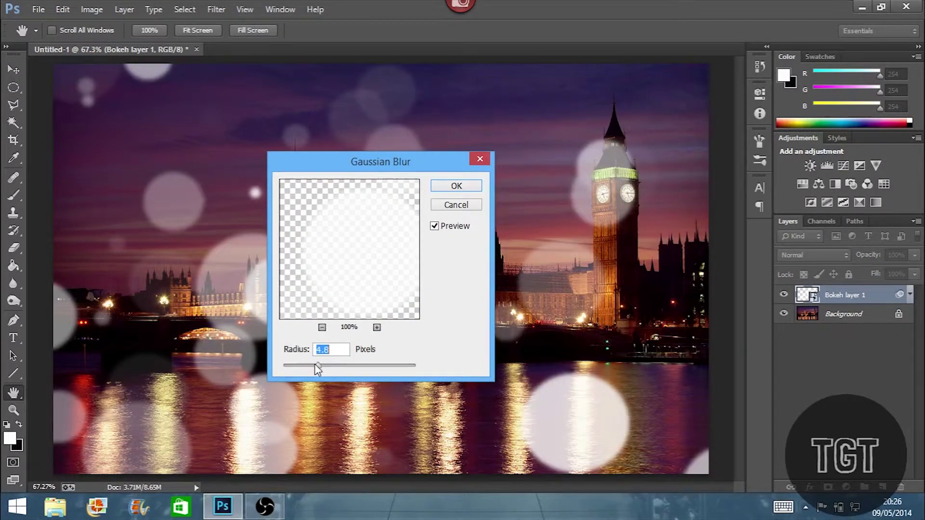
pyautogui.click(457, 189)
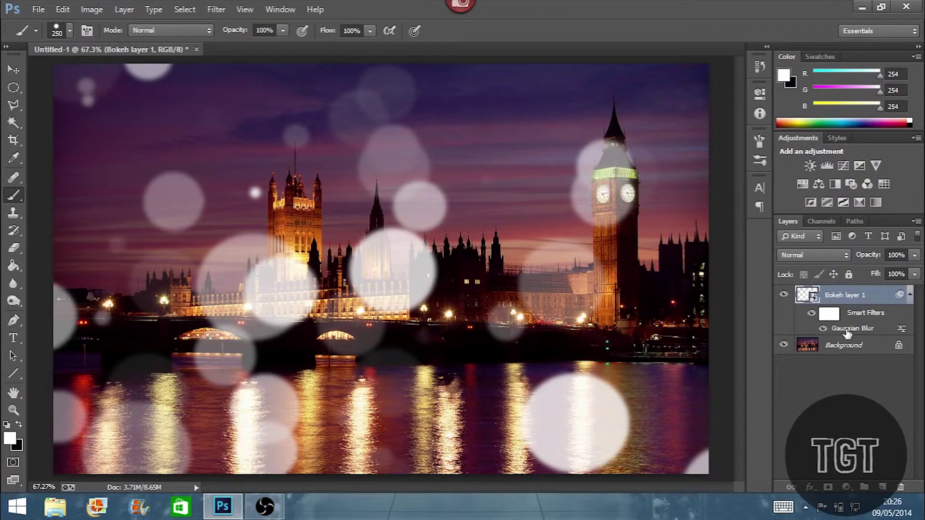
# Change Bokeh layer 1's blend mode to Overlay
pyautogui.click(827, 254)
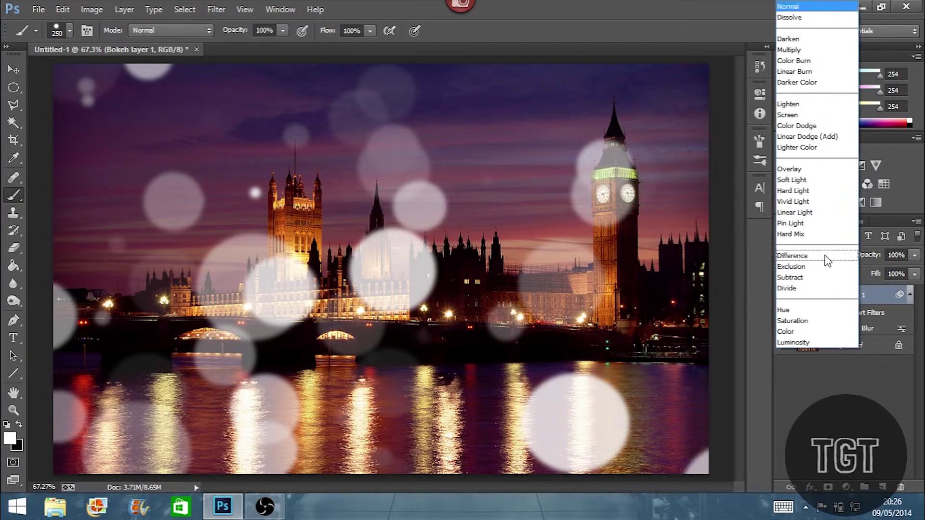
pyautogui.click(836, 168)
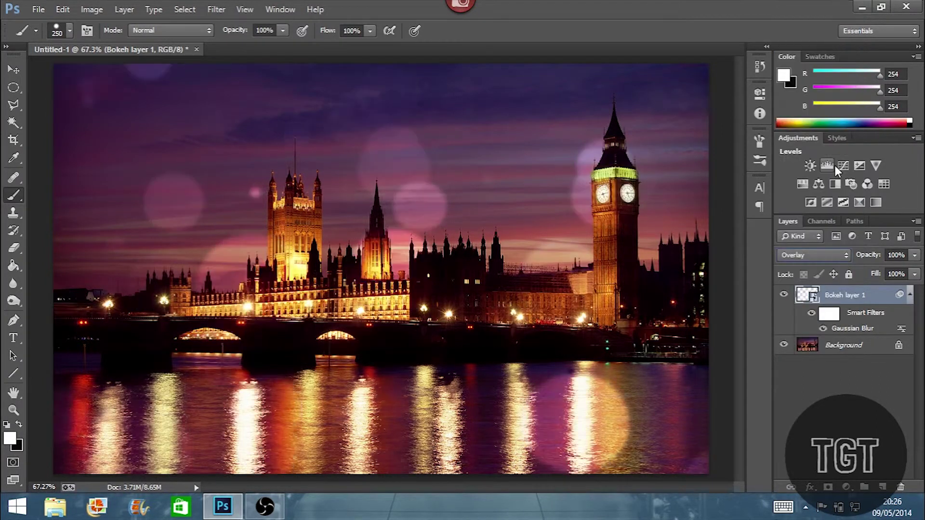
# Add a new layer and rename it 'Bokeh layer 2'
pyautogui.click(881, 486)
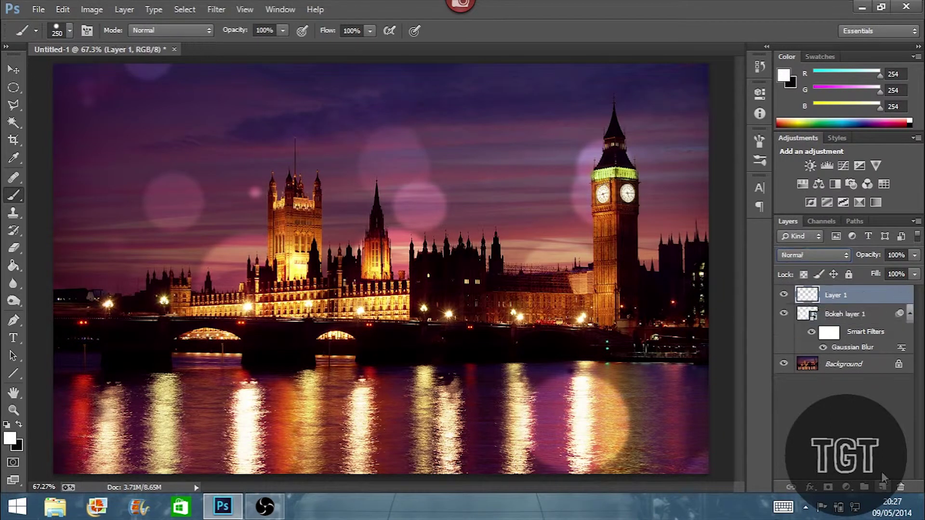
pyautogui.doubleClick(837, 296)
pyautogui.press('BackSpace')
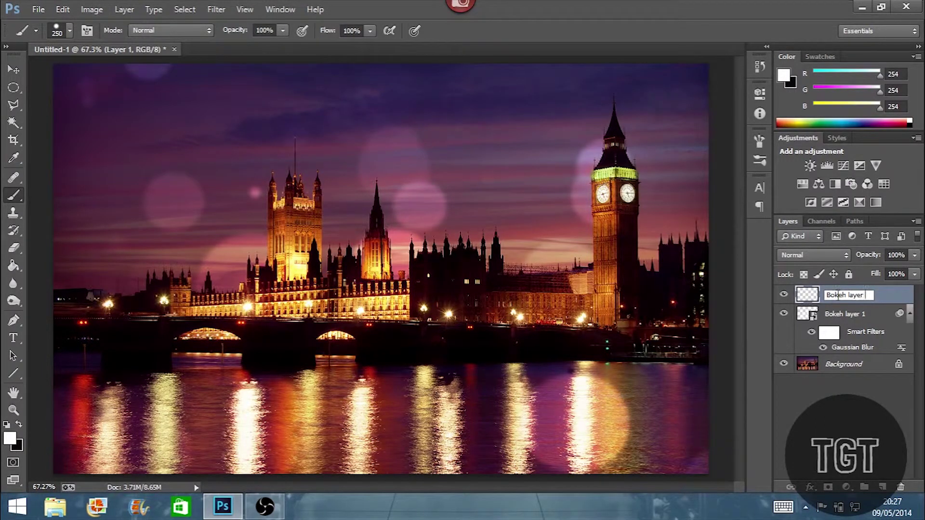
pyautogui.write('Bokeh layer 2')
pyautogui.press('Return')
# Convert Bokeh layer 2 to a smart object
pyautogui.rightClick(871, 295)
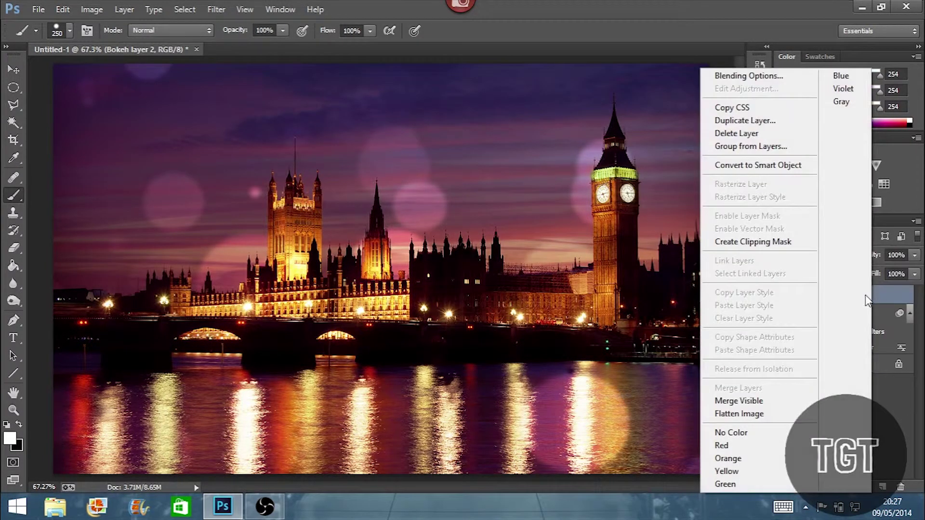
pyautogui.click(758, 165)
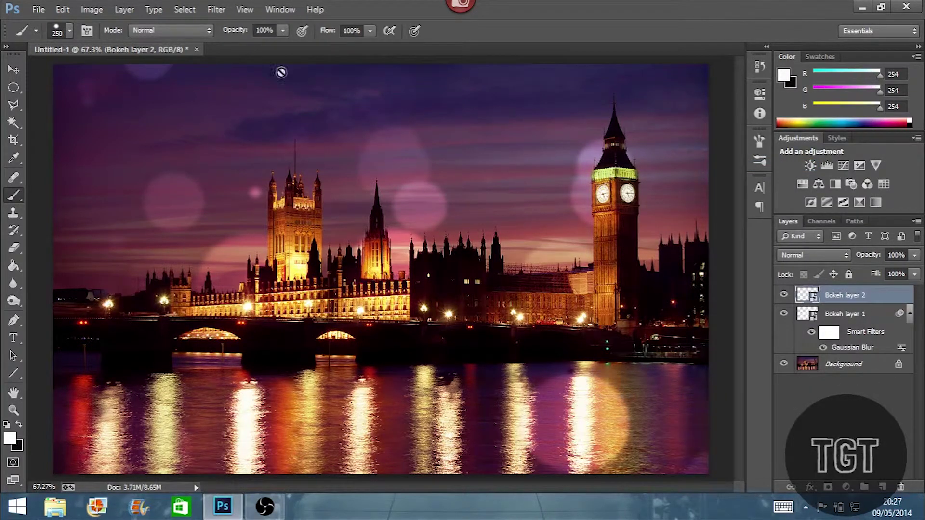
pyautogui.click(216, 9)
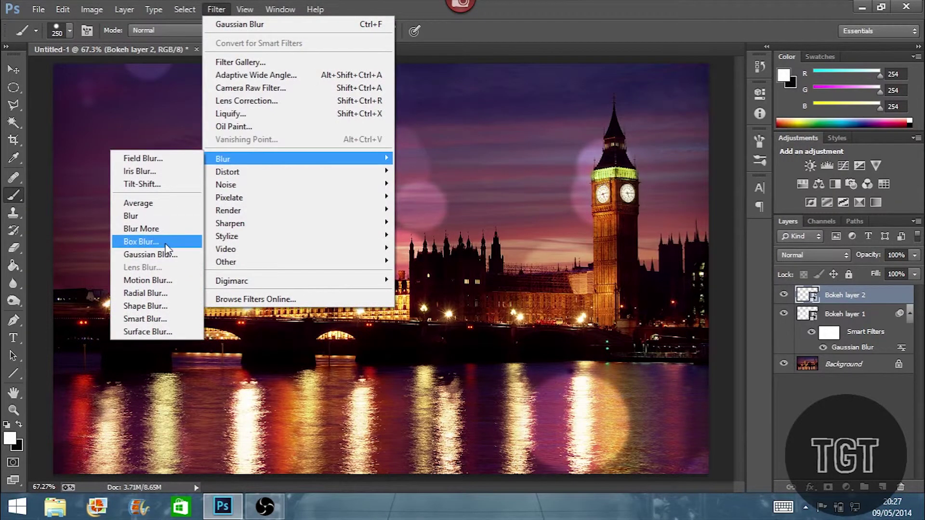
pyautogui.click(909, 404)
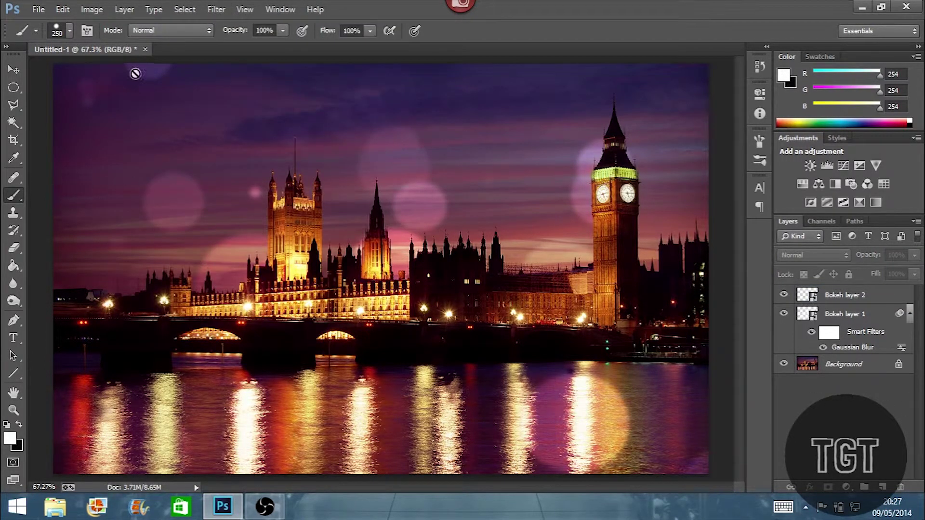
# Select Bokeh layer 2 with the brush and accept rasterizing it for painting
pyautogui.click(134, 97)
pyautogui.click(460, 200)
pyautogui.click(848, 299)
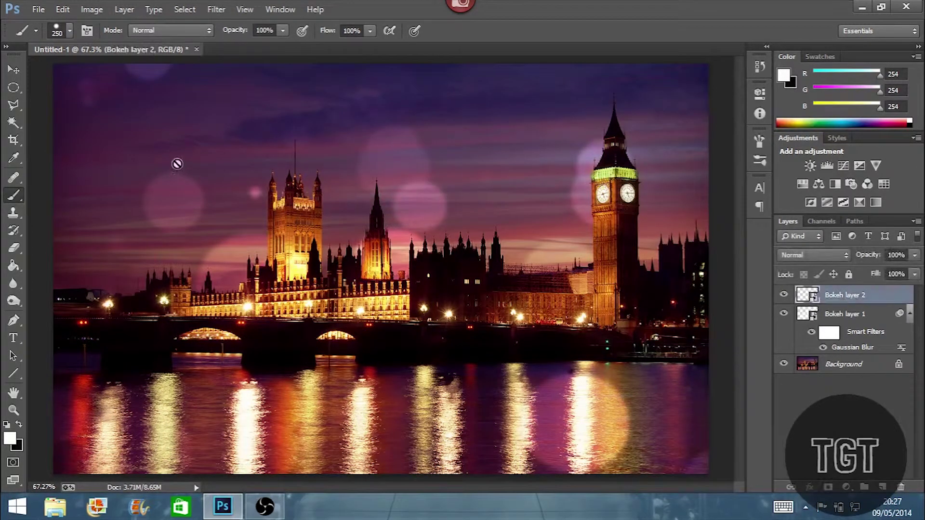
pyautogui.click(70, 91)
pyautogui.click(457, 206)
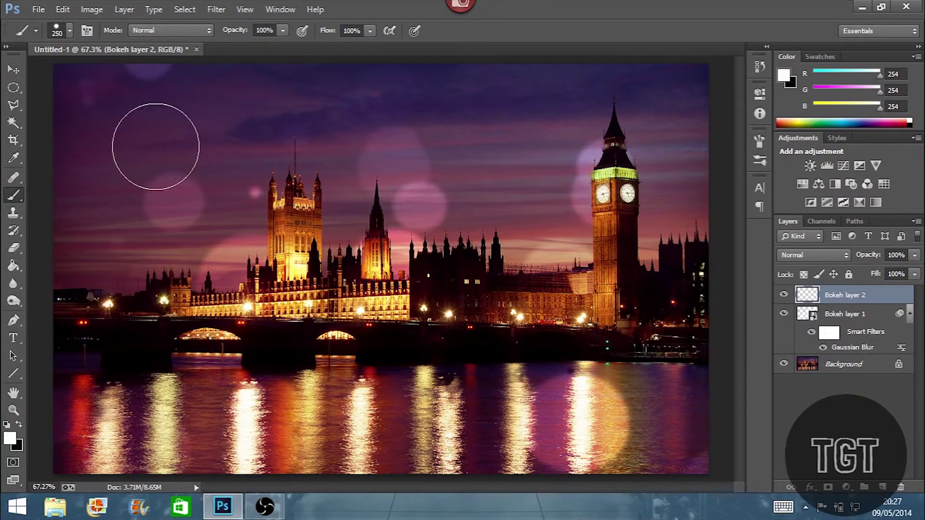
# Paint scattered white dots, apply a 9.0-pixel Gaussian Blur, and set Soft Light blending
pyautogui.moveTo(299, 194)
pyautogui.mouseDown()
pyautogui.moveTo(180, 213)
pyautogui.moveTo(86, 269)
pyautogui.moveTo(223, 248)
pyautogui.moveTo(165, 154)
pyautogui.moveTo(603, 204)
pyautogui.mouseUp()
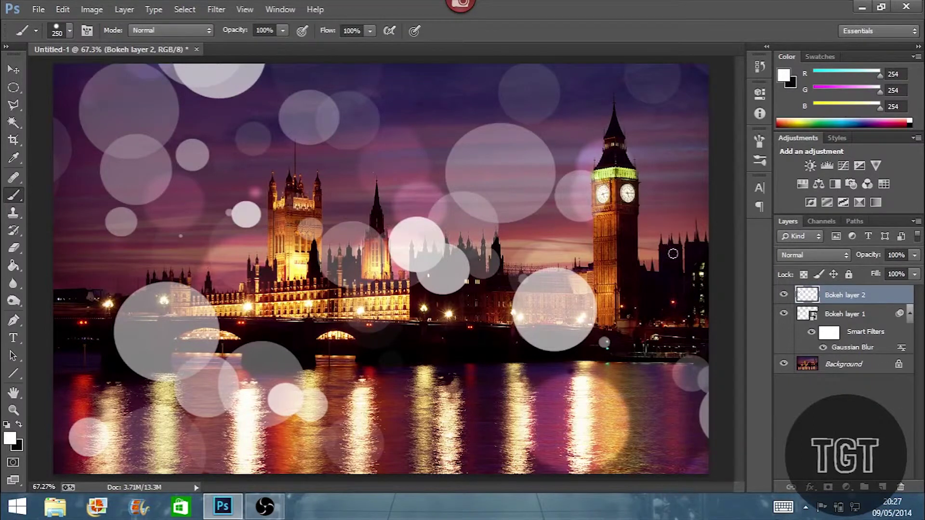
pyautogui.click(216, 9)
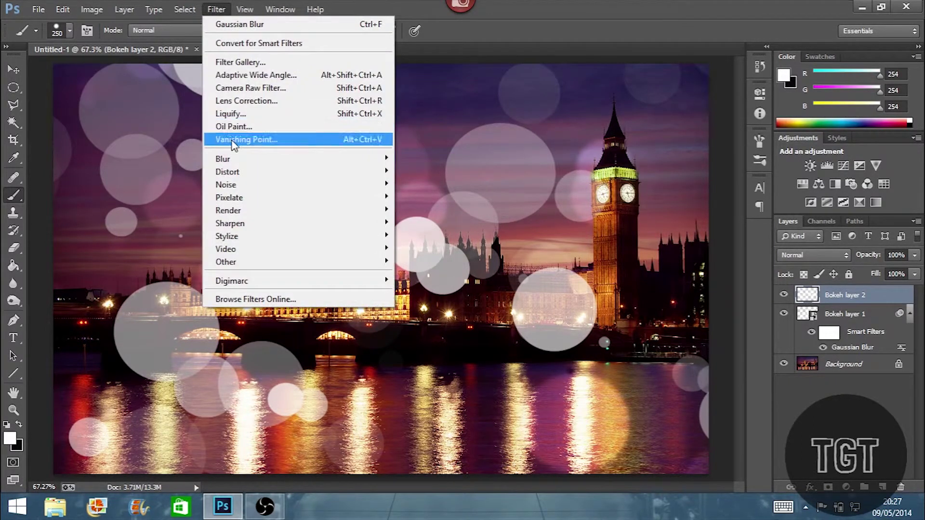
pyautogui.moveTo(234, 164)
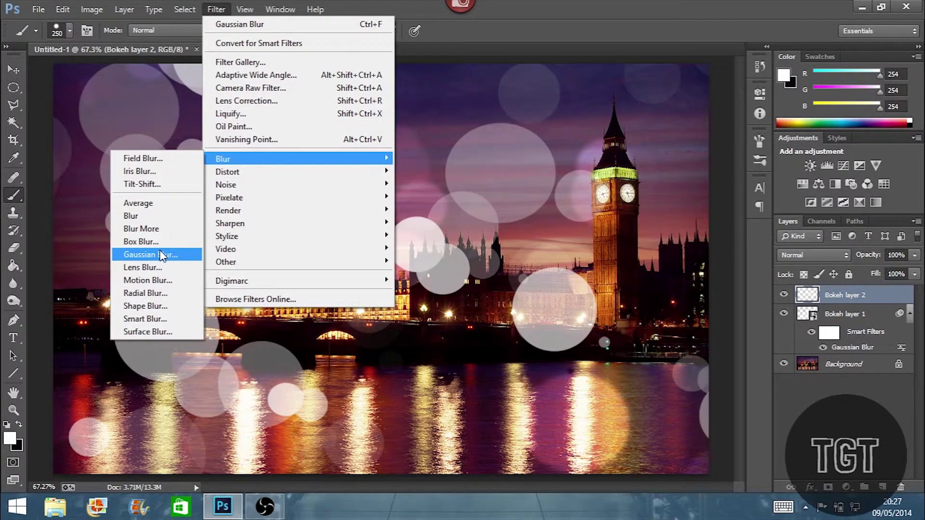
pyautogui.click(160, 259)
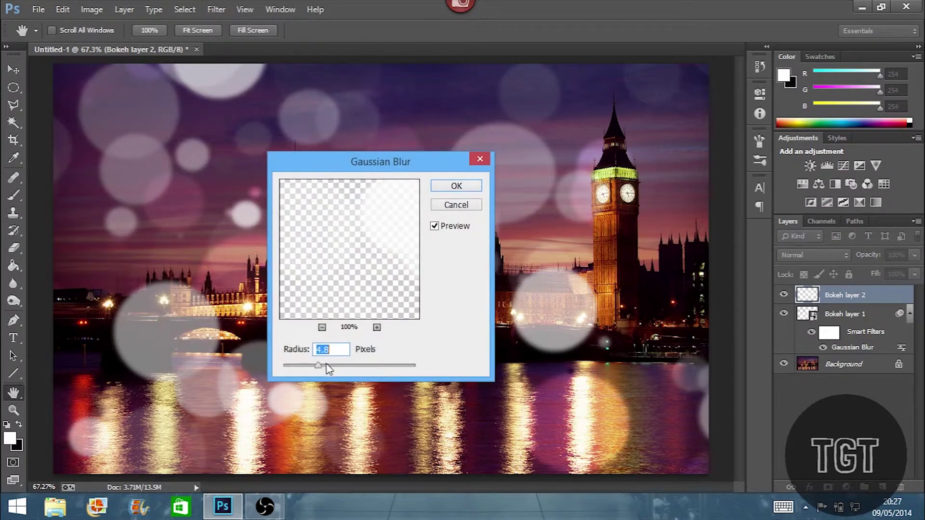
pyautogui.click(327, 365)
pyautogui.click(333, 365)
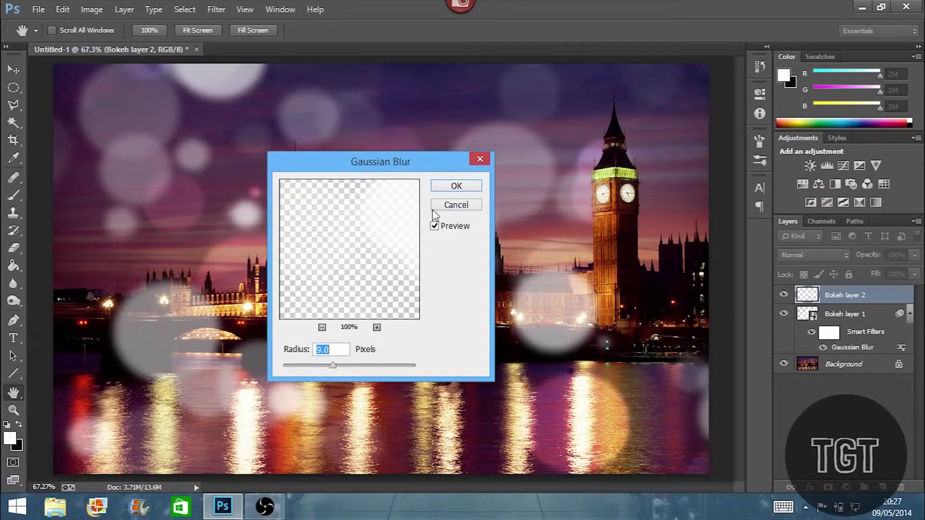
pyautogui.click(455, 187)
pyautogui.press('b')
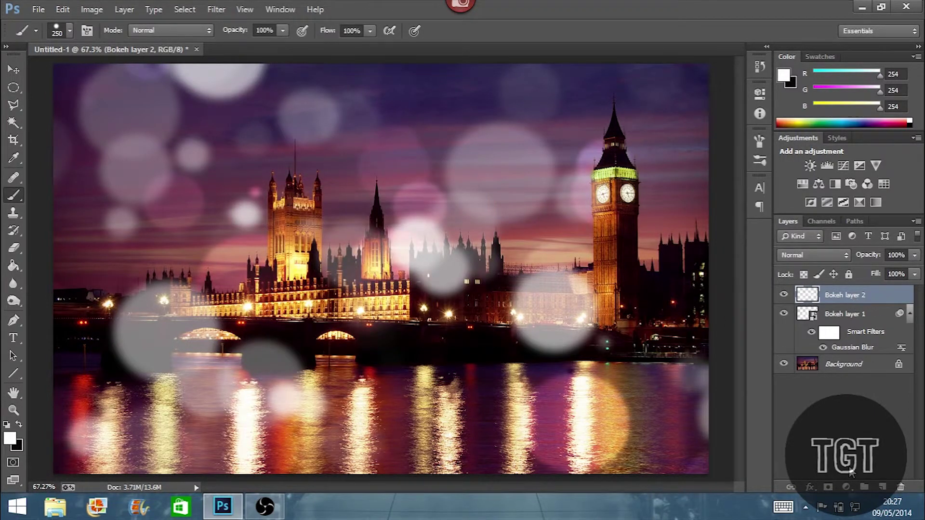
pyautogui.click(814, 254)
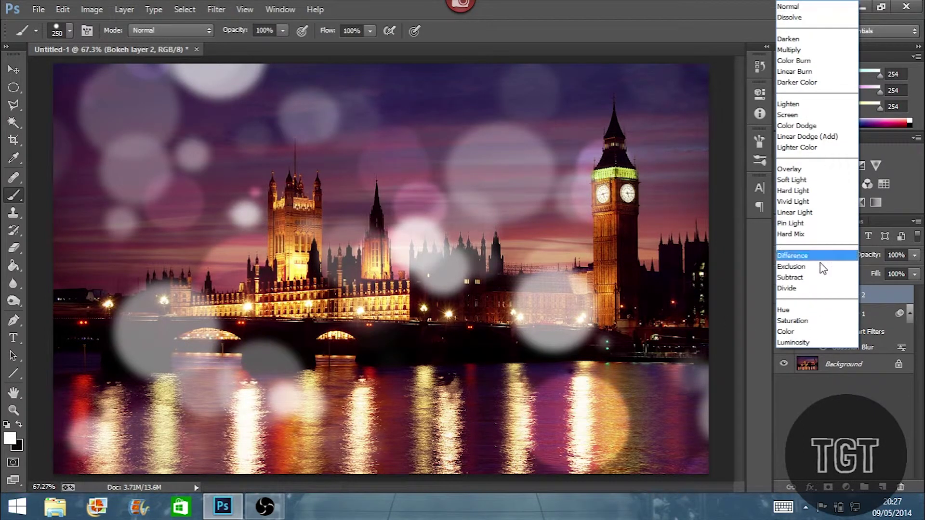
pyautogui.click(800, 181)
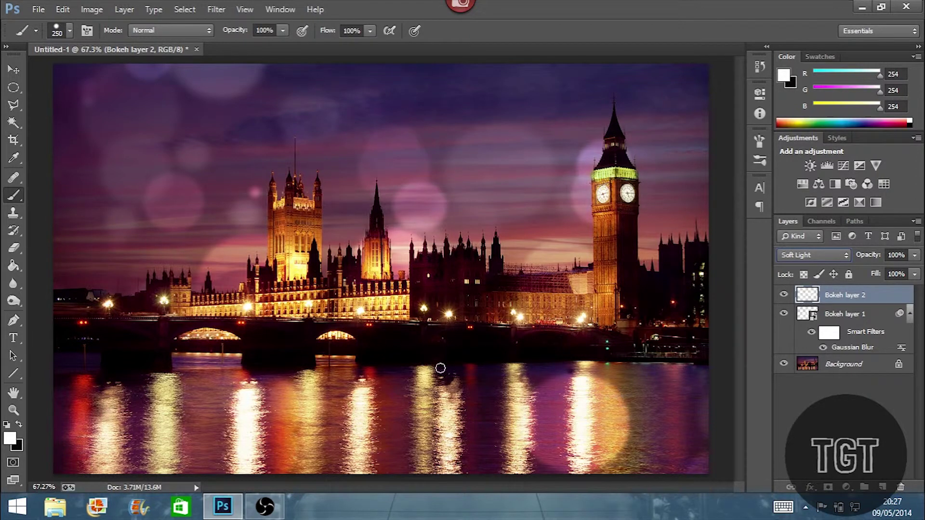
# Add a new layer, Layer 1, and pick the standard Brush tool at a large size
pyautogui.click(882, 486)
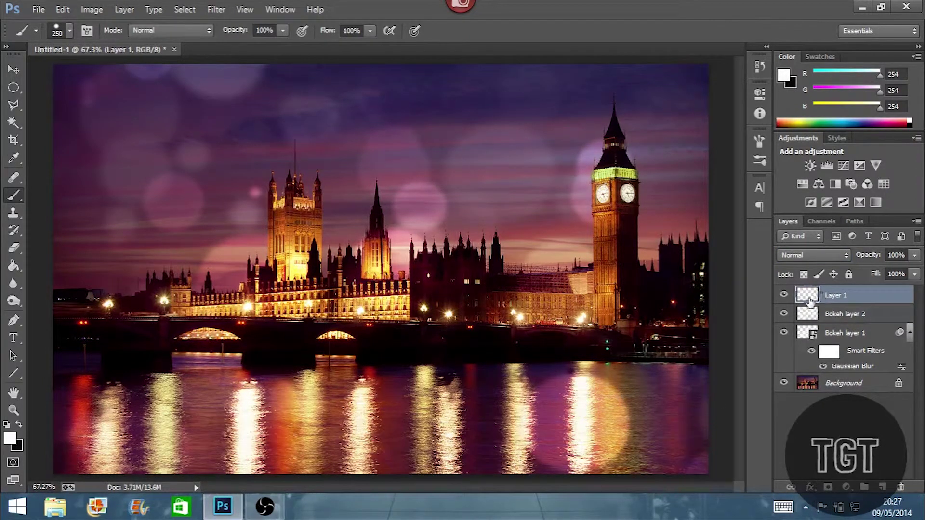
pyautogui.rightClick(16, 191)
pyautogui.click(39, 196)
pyautogui.press(']')
pyautogui.press(']')
pyautogui.press(']')
pyautogui.press(']')
pyautogui.press(']')
pyautogui.press(']')
pyautogui.press(']')
pyautogui.press(']')
pyautogui.press(']')
pyautogui.press(']')
pyautogui.press(']')
pyautogui.press(']')
pyautogui.press(']')
pyautogui.press(']')
pyautogui.press(']')
pyautogui.press(']')
pyautogui.press(']')
pyautogui.press(']')
pyautogui.press(']')
pyautogui.press(']')
pyautogui.press(']')
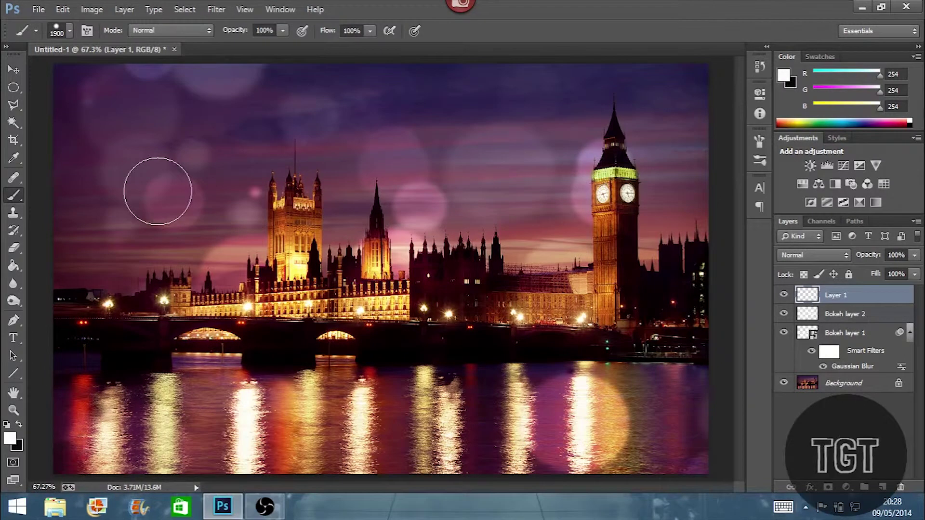
pyautogui.press(']')
pyautogui.press(']')
pyautogui.press(']')
pyautogui.press(']')
pyautogui.press(']')
pyautogui.press(']')
pyautogui.press(']')
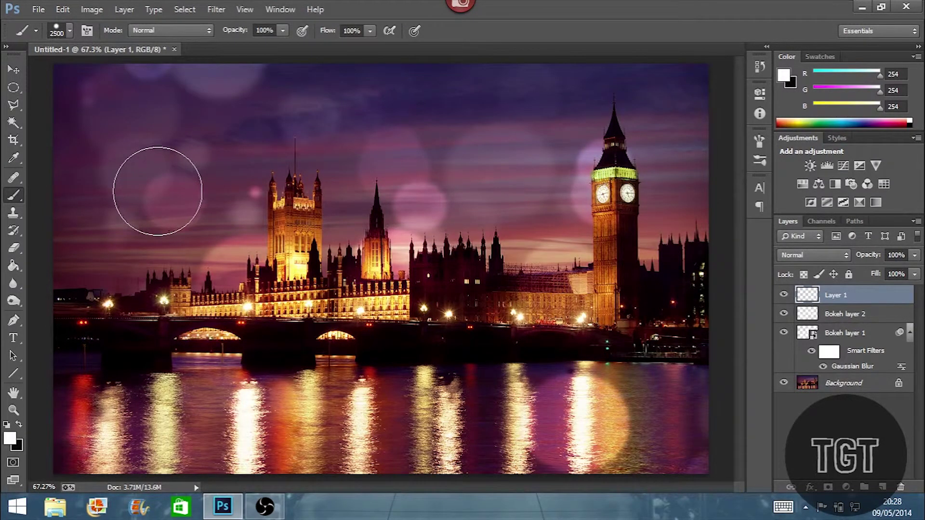
pyautogui.click(130, 134)
pyautogui.click(468, 200)
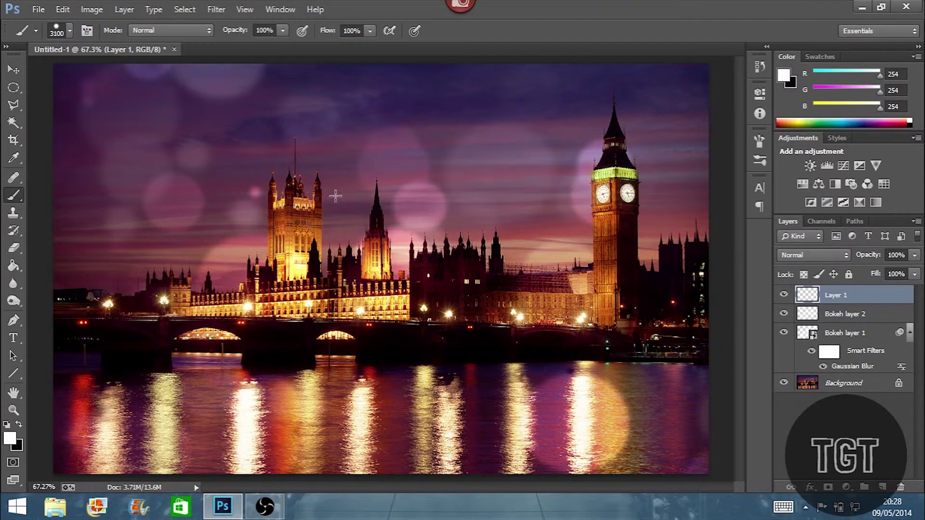
# Shrink the brush, undo an oversized dab, and paint scattered white circles across the image
pyautogui.press('[')
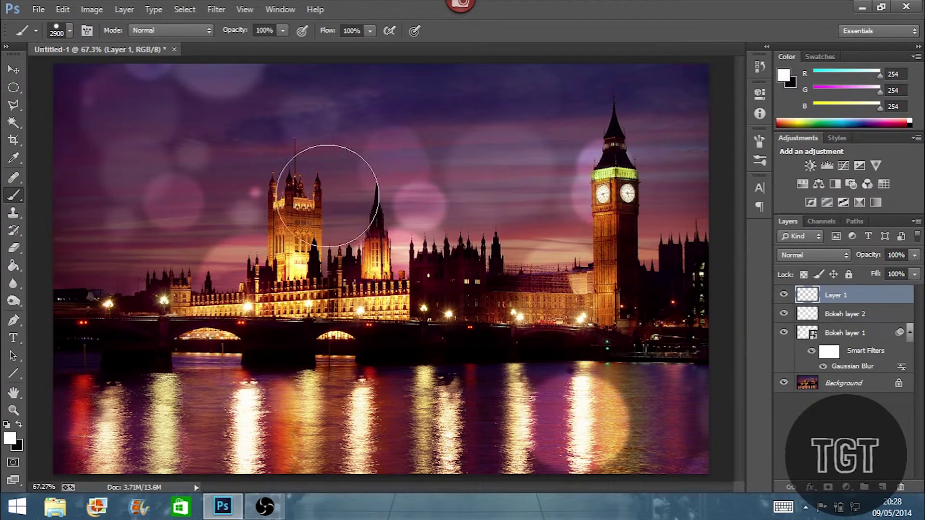
pyautogui.press('[')
pyautogui.press('[')
pyautogui.press('[')
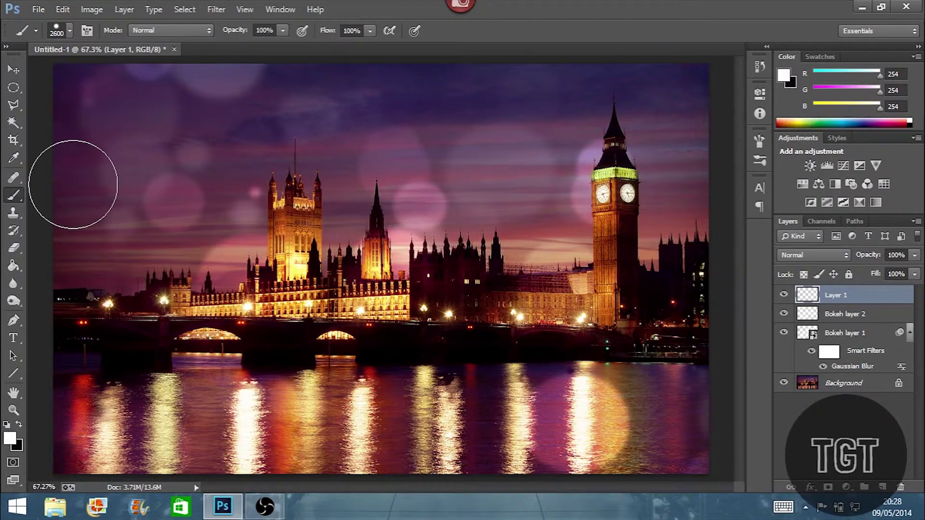
pyautogui.press('[')
pyautogui.press('[')
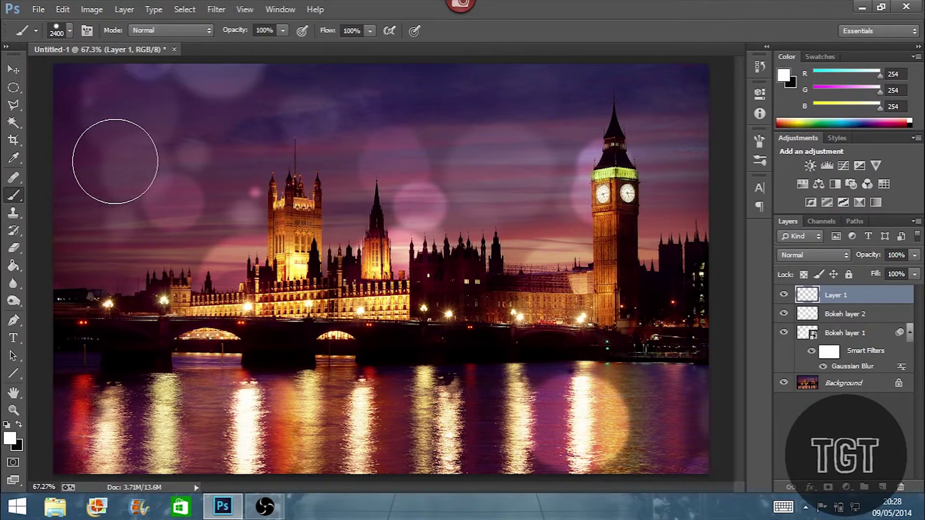
pyautogui.press('[')
pyautogui.press('[')
pyautogui.press('[')
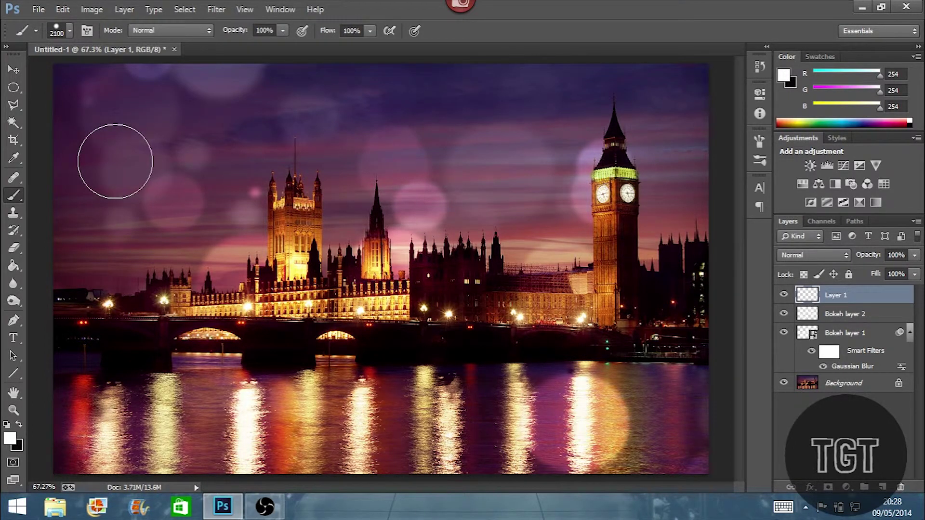
pyautogui.click(564, 161)
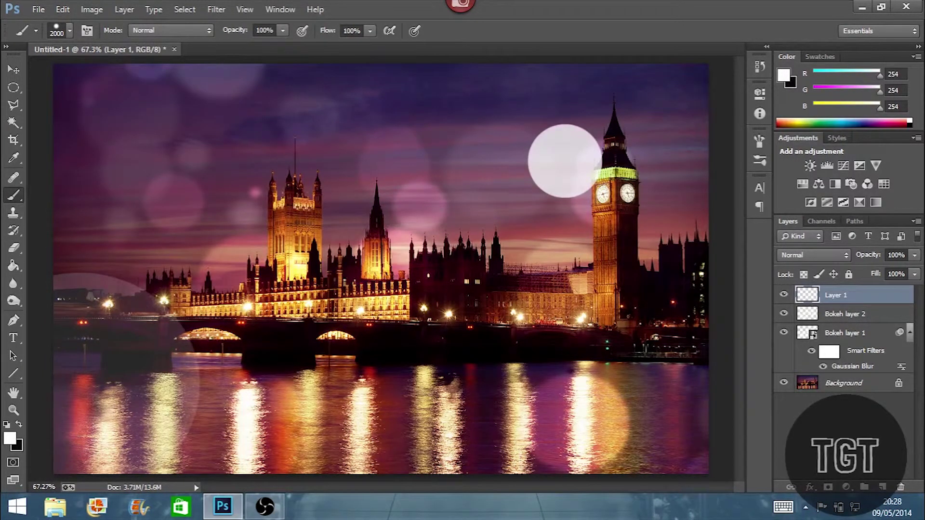
pyautogui.hotkey('ctrl', 'z')
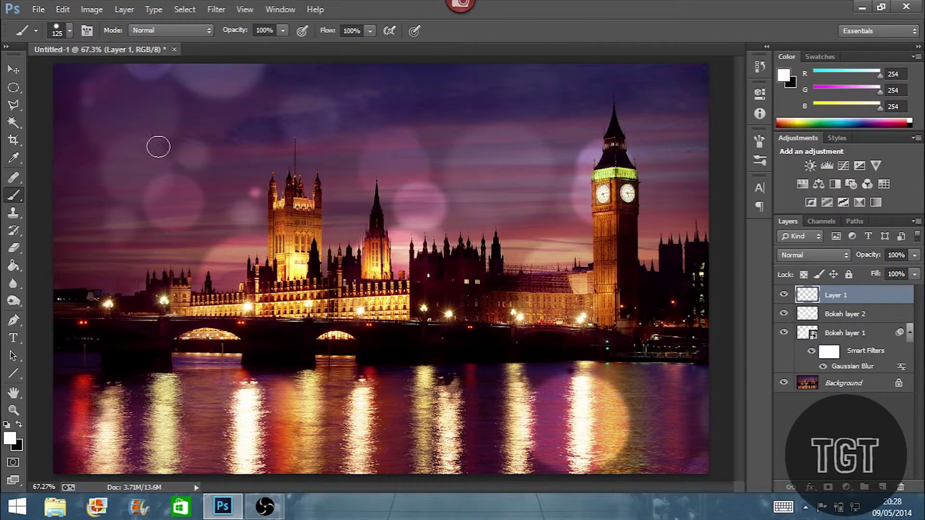
pyautogui.moveTo(159, 144)
pyautogui.mouseDown()
pyautogui.moveTo(128, 124)
pyautogui.moveTo(450, 289)
pyautogui.moveTo(553, 395)
pyautogui.moveTo(433, 231)
pyautogui.moveTo(289, 289)
pyautogui.moveTo(62, 334)
pyautogui.moveTo(289, 337)
pyautogui.moveTo(433, 265)
pyautogui.moveTo(337, 192)
pyautogui.moveTo(297, 116)
pyautogui.moveTo(424, 320)
pyautogui.mouseUp()
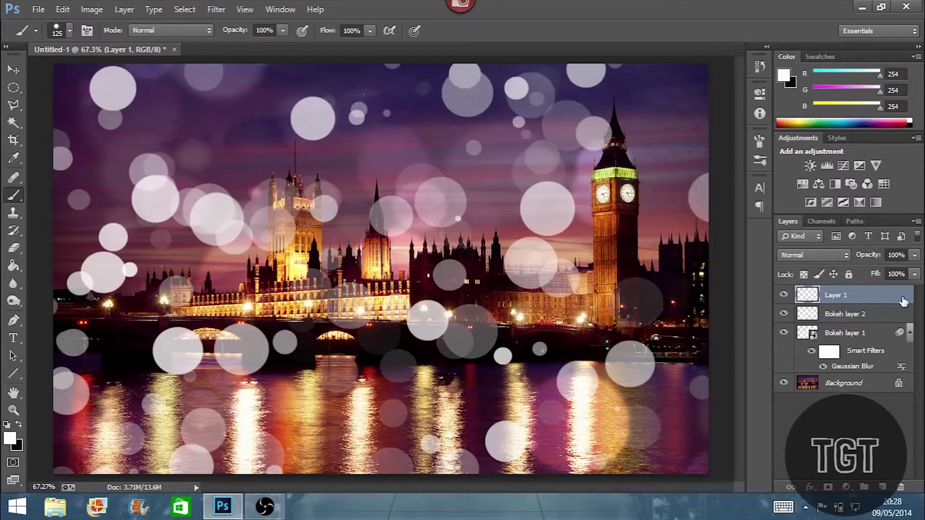
# Convert Layer 1 to a smart object
pyautogui.rightClick(876, 296)
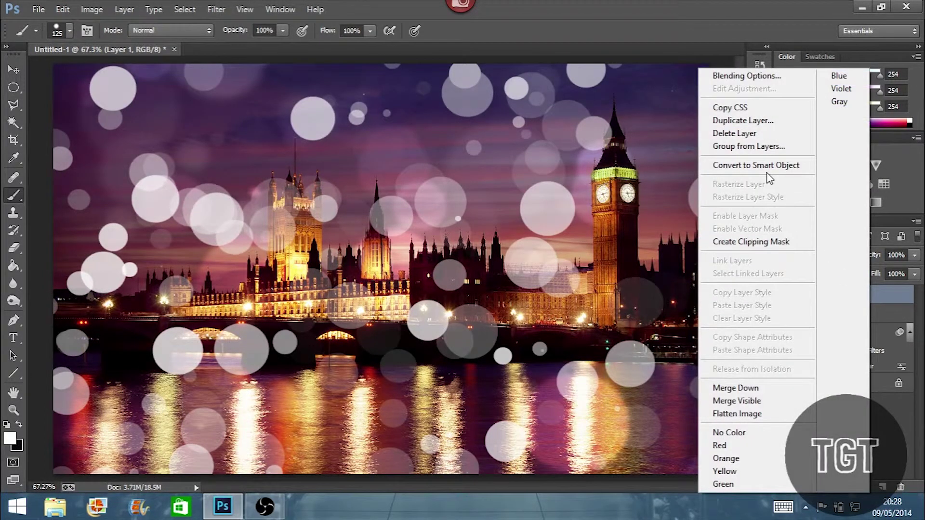
pyautogui.click(765, 166)
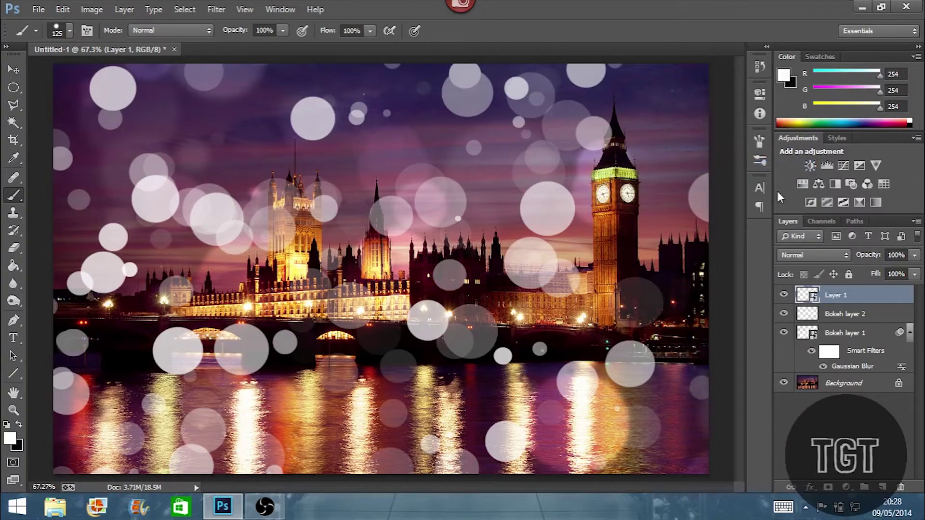
pyautogui.click(216, 9)
pyautogui.moveTo(265, 158)
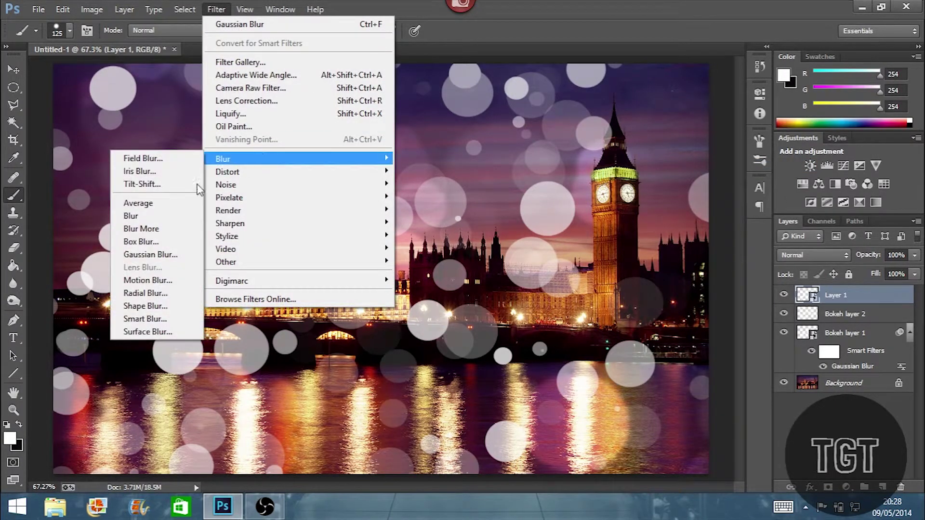
pyautogui.click(167, 239)
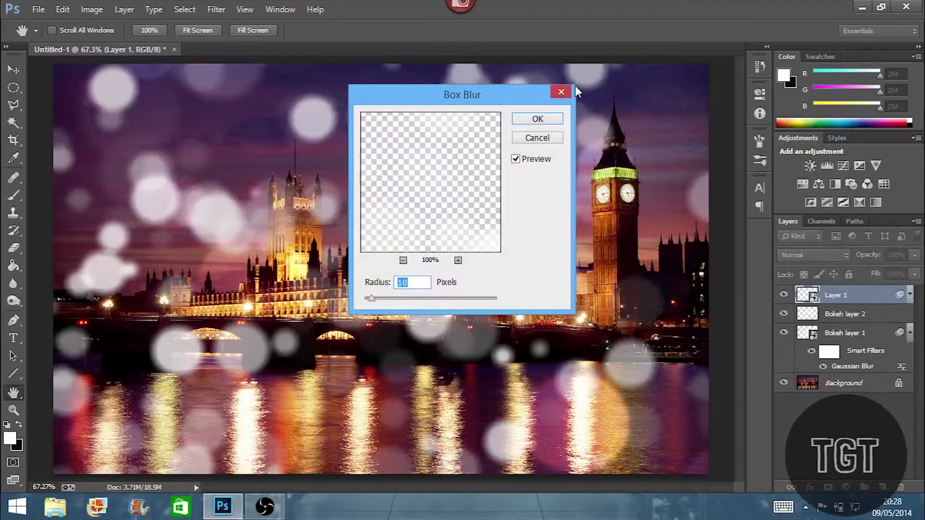
pyautogui.click(561, 92)
# Apply a Gaussian Blur with a 7.0-pixel radius to Layer 1
pyautogui.click(216, 9)
pyautogui.click(216, 9)
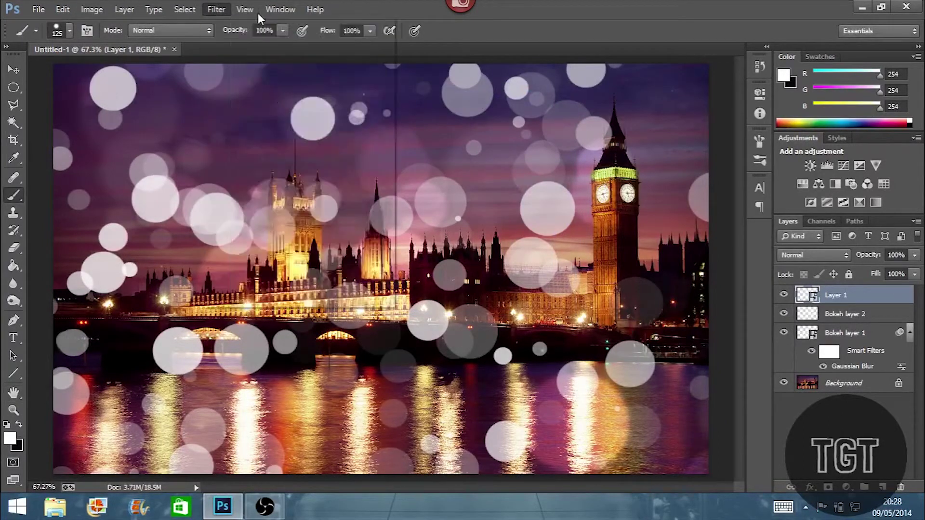
pyautogui.click(256, 10)
pyautogui.click(227, 25)
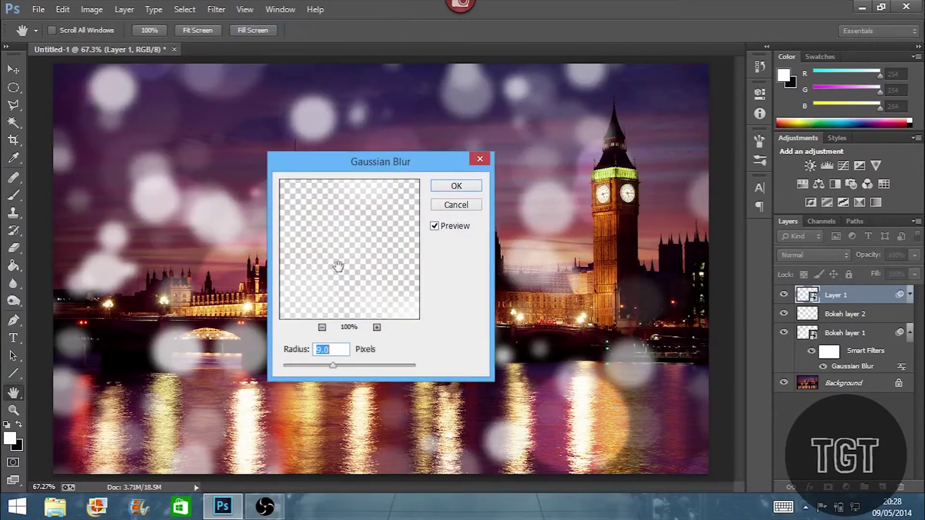
pyautogui.click(343, 365)
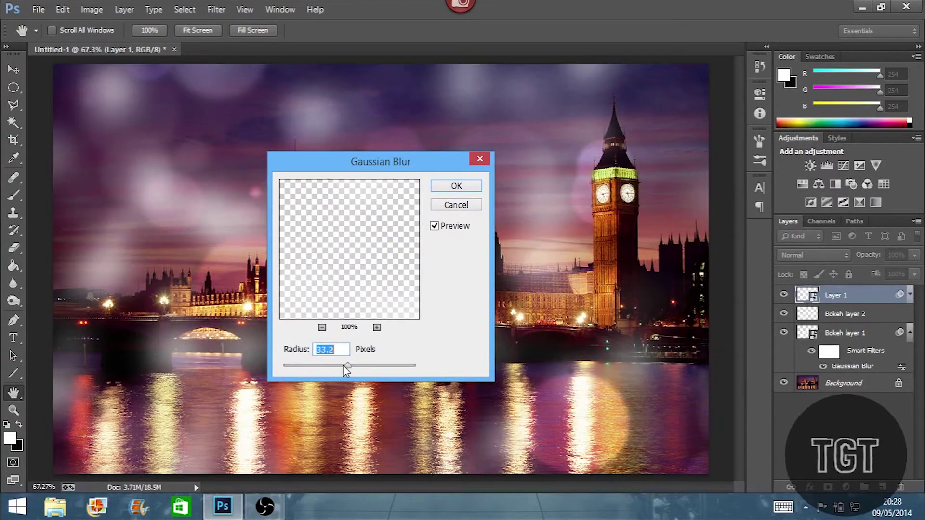
pyautogui.moveTo(326, 367); pyautogui.dragTo(318, 366)
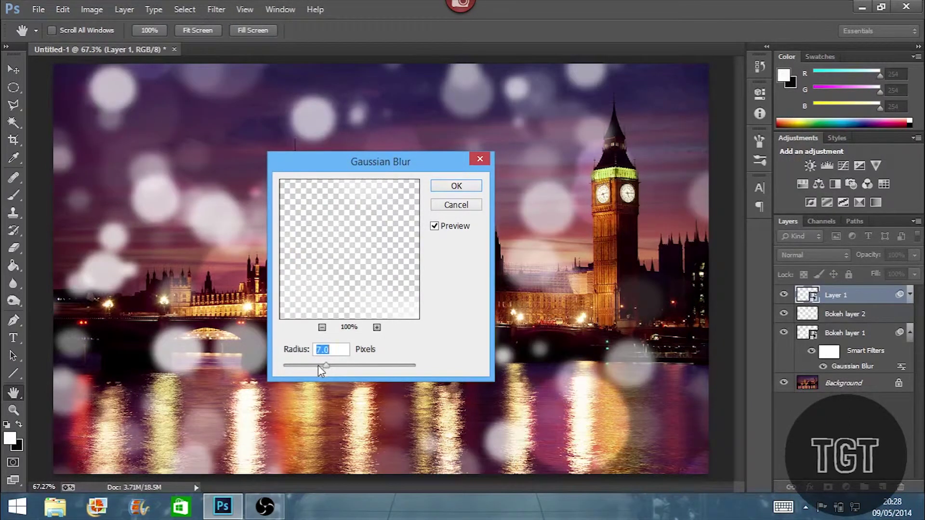
pyautogui.click(456, 187)
pyautogui.press('b')
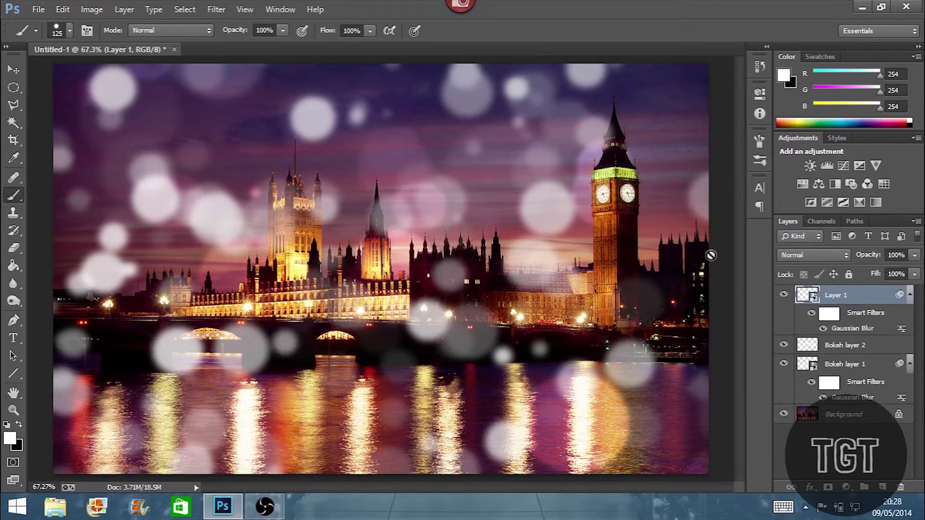
# Set Layer 1's blend mode to Soft Light
pyautogui.click(813, 255)
pyautogui.click(791, 180)
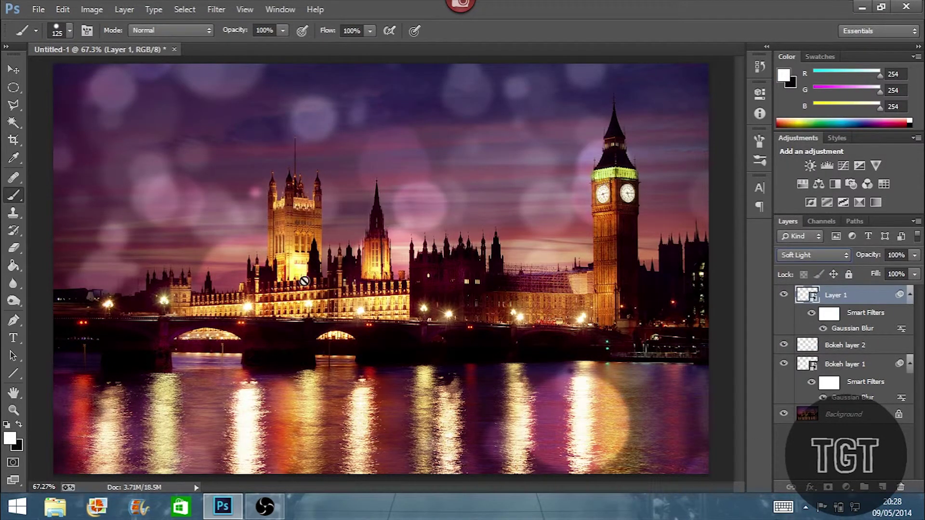
pyautogui.click(14, 71)
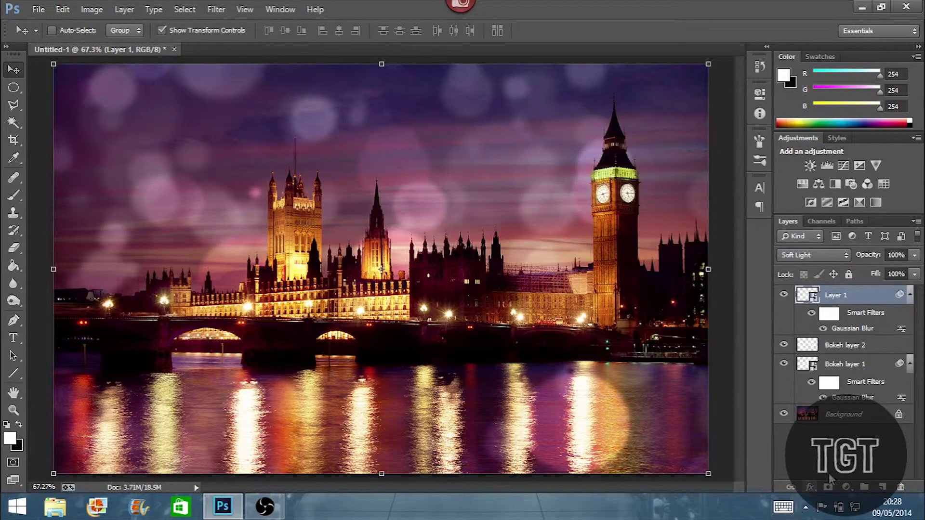
# Apply a Gaussian Blur of about 16.8 pixels to the Background layer
pyautogui.click(844, 416)
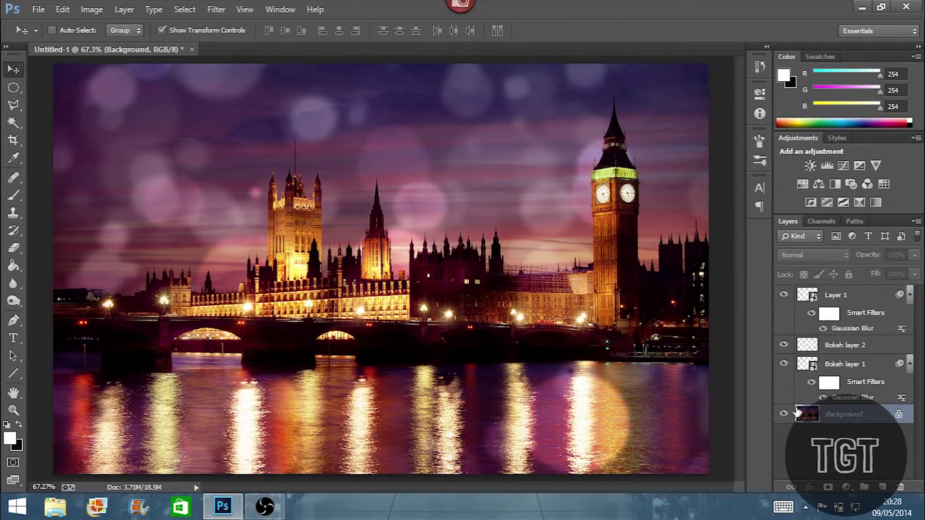
pyautogui.click(218, 9)
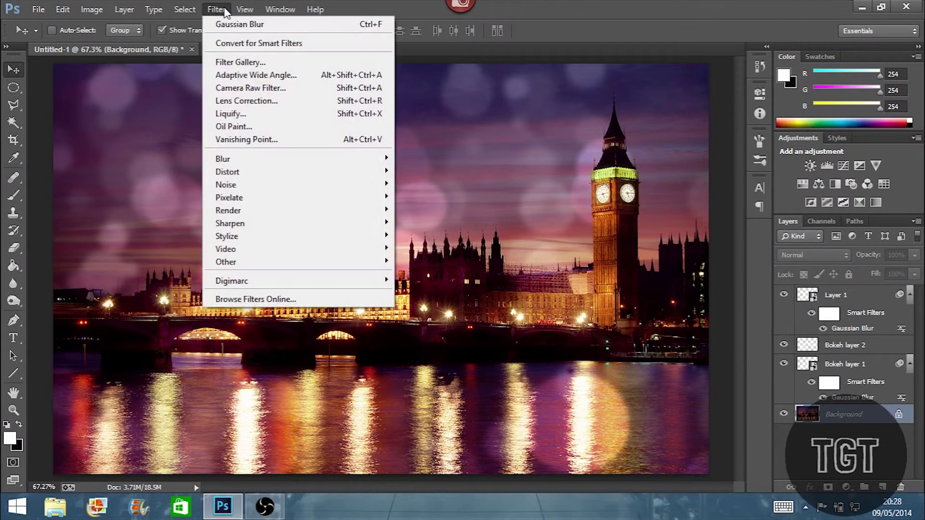
pyautogui.moveTo(227, 159)
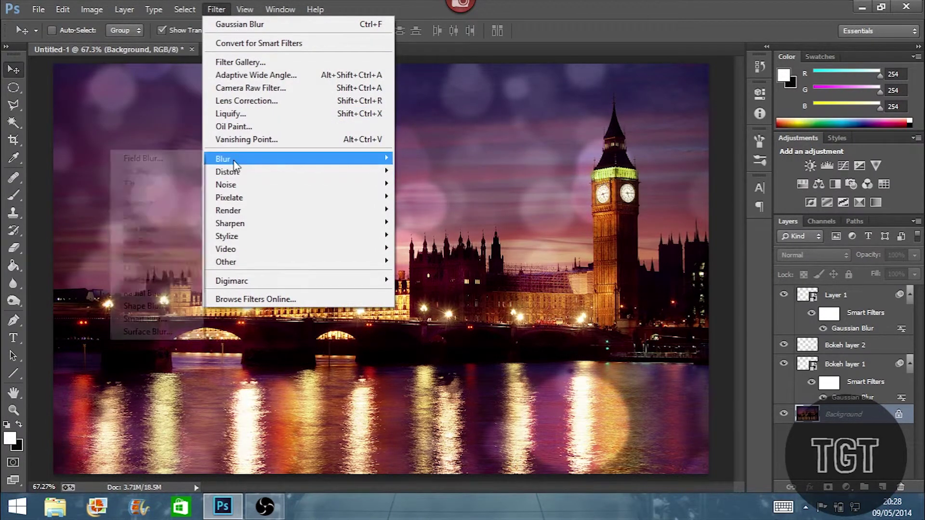
pyautogui.click(163, 259)
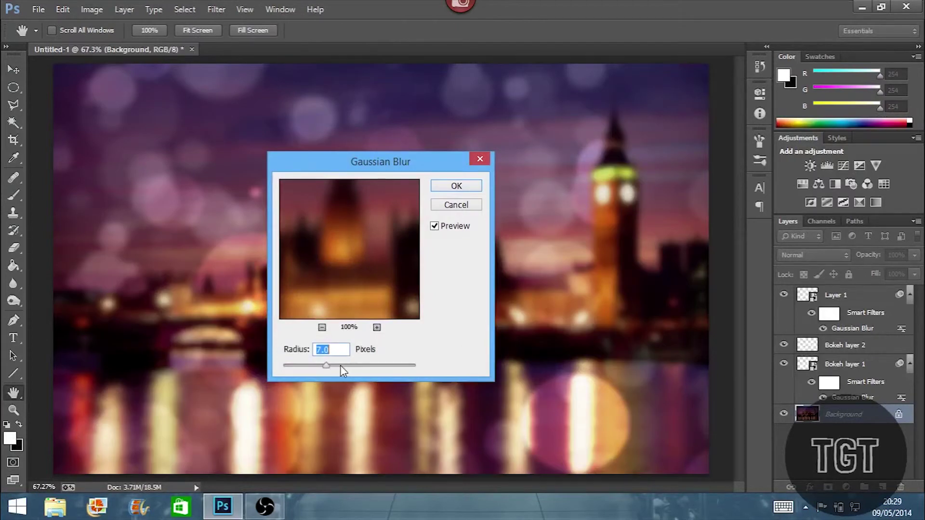
pyautogui.moveTo(326, 365); pyautogui.dragTo(328, 365)
pyautogui.moveTo(377, 165); pyautogui.dragTo(578, 243)
pyautogui.moveTo(548, 438); pyautogui.dragTo(560, 440)
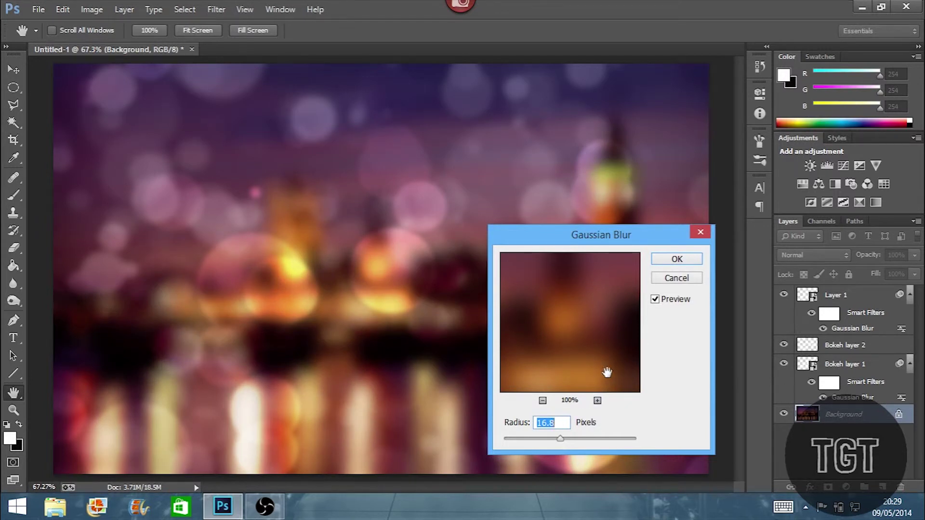
pyautogui.click(677, 259)
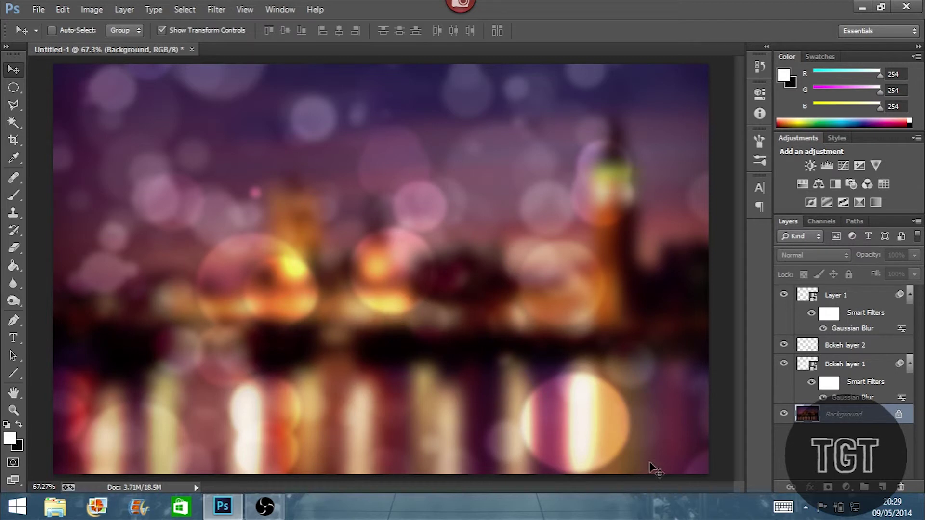
pyautogui.click(851, 302)
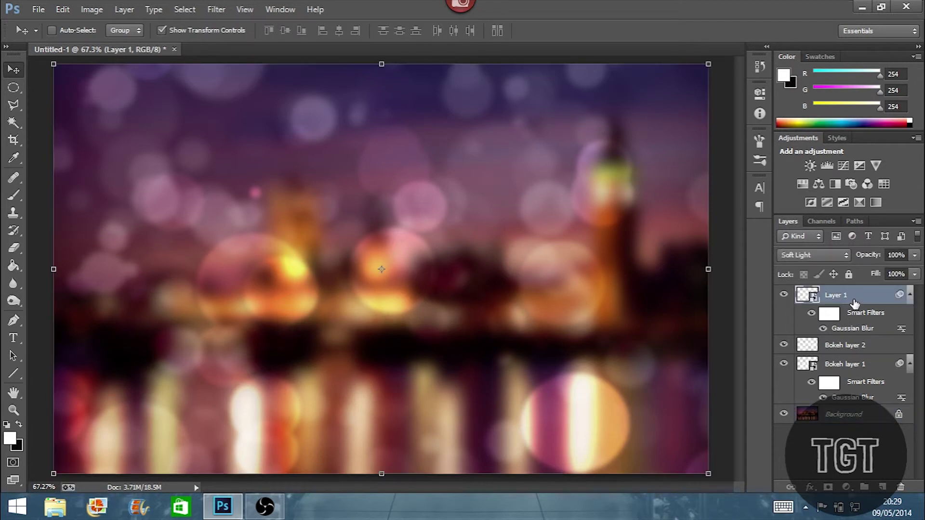
pyautogui.click(849, 345)
pyautogui.click(867, 369)
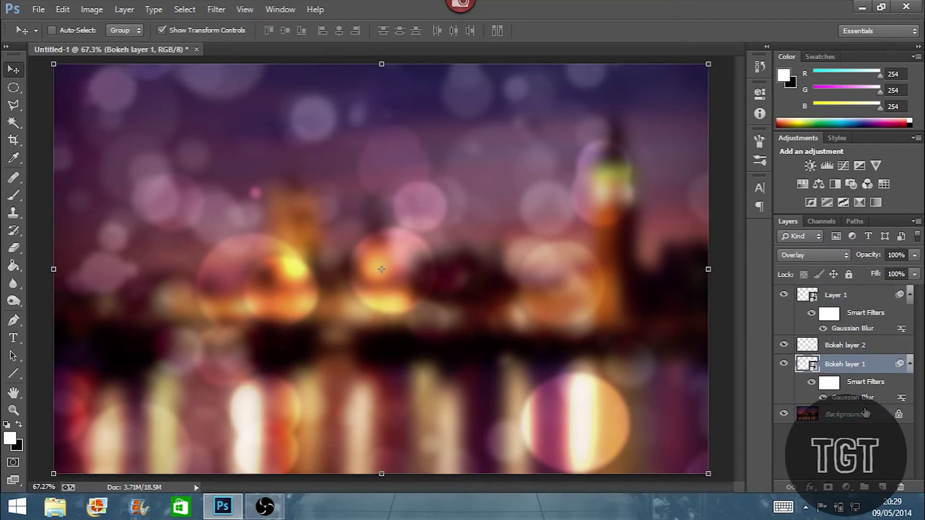
pyautogui.click(866, 413)
pyautogui.click(840, 365)
pyautogui.click(842, 341)
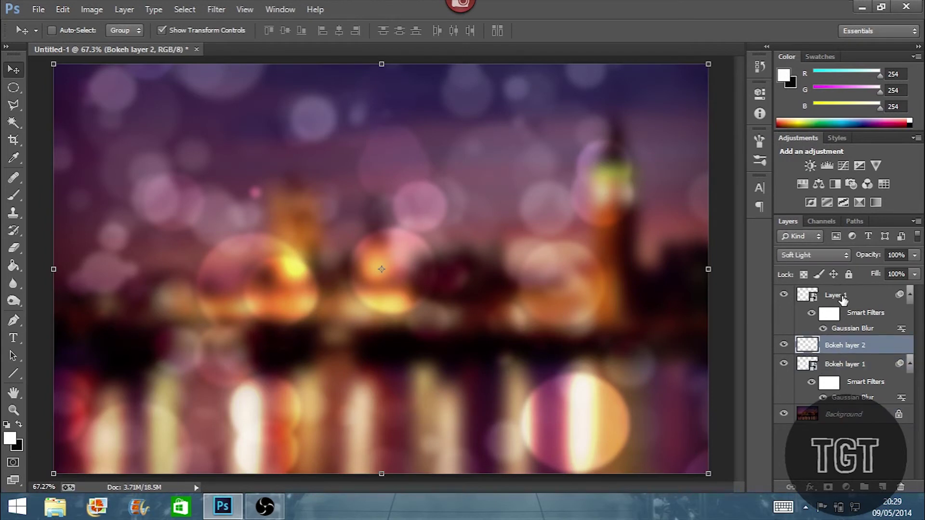
pyautogui.click(842, 300)
pyautogui.click(846, 346)
pyautogui.click(852, 368)
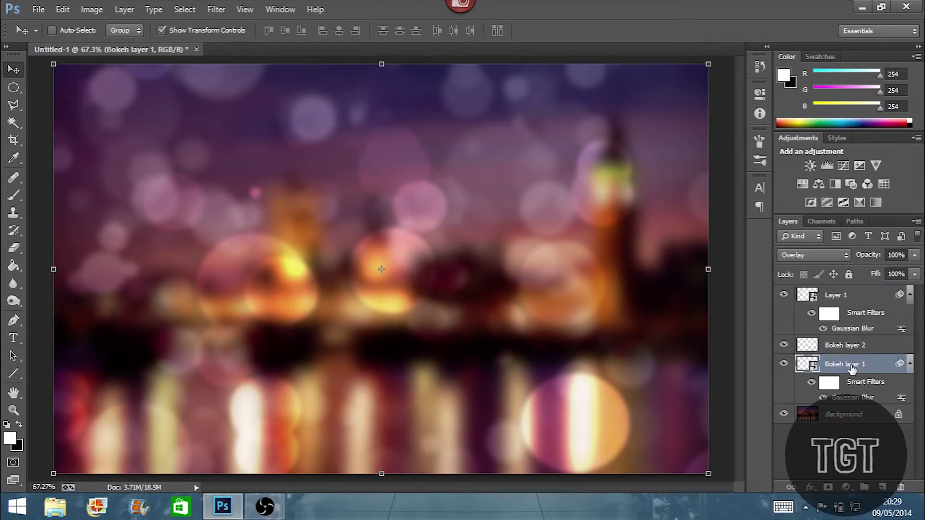
pyautogui.click(860, 414)
pyautogui.click(858, 366)
pyautogui.click(855, 346)
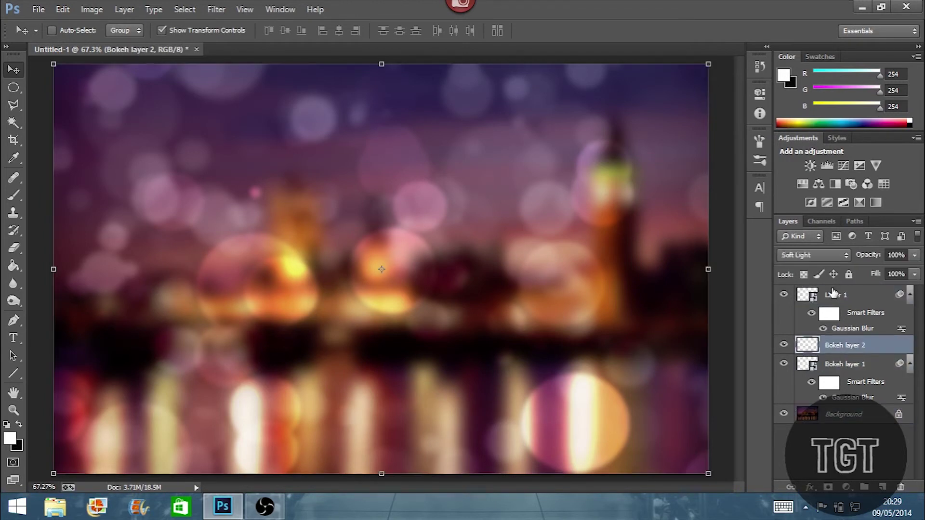
pyautogui.click(834, 296)
pyautogui.click(850, 349)
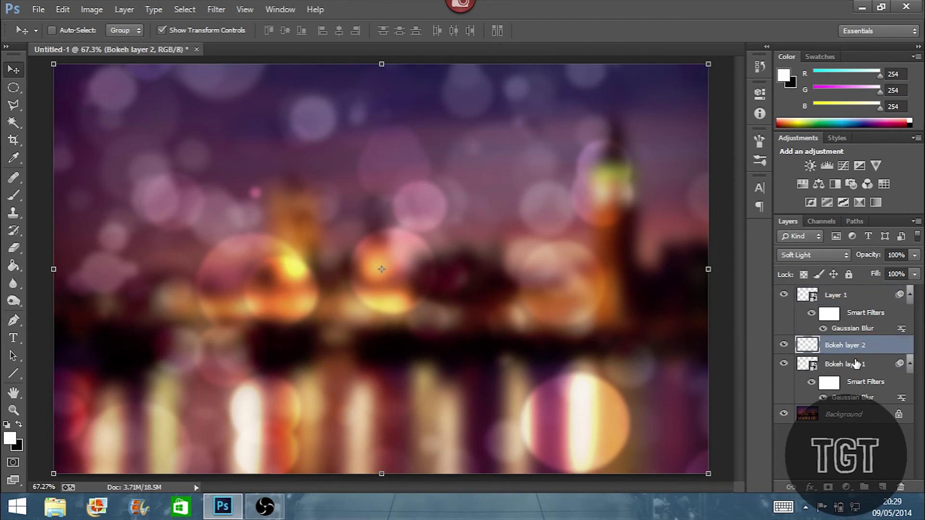